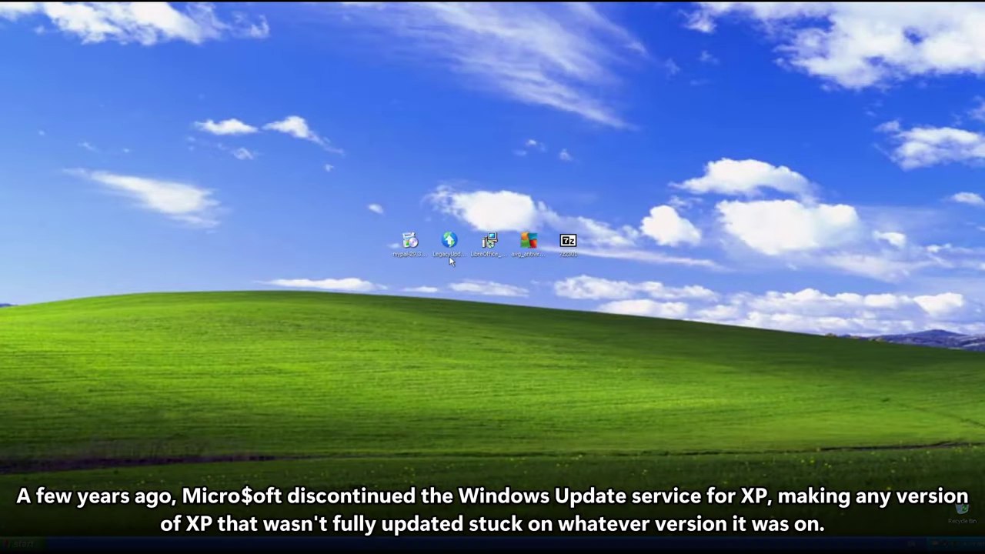
# Step: Run the Legacy Update installer and install its default components, leaving Windows Embedded 2009 updates disabled
pyautogui.doubleClick(452, 244)
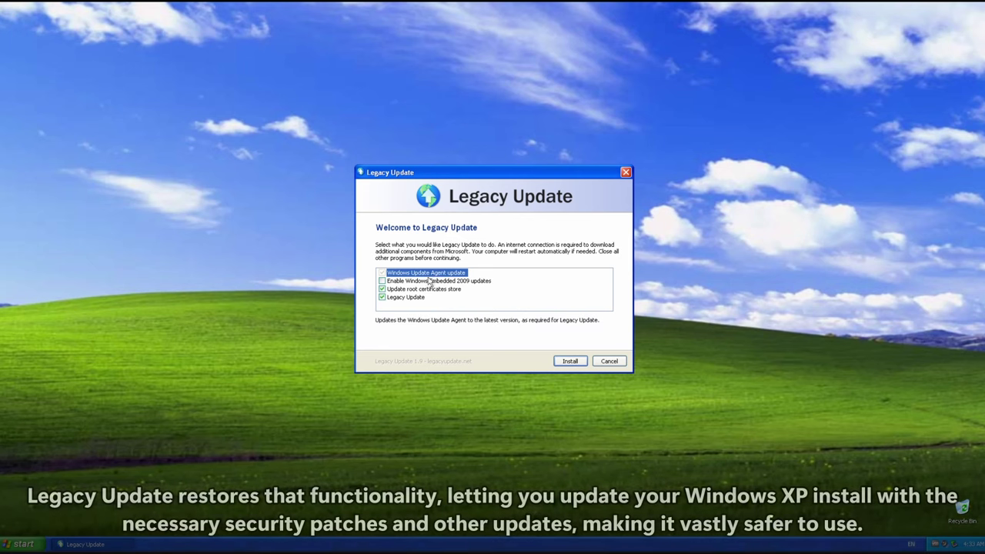
pyautogui.moveTo(417, 301)
pyautogui.click(563, 362)
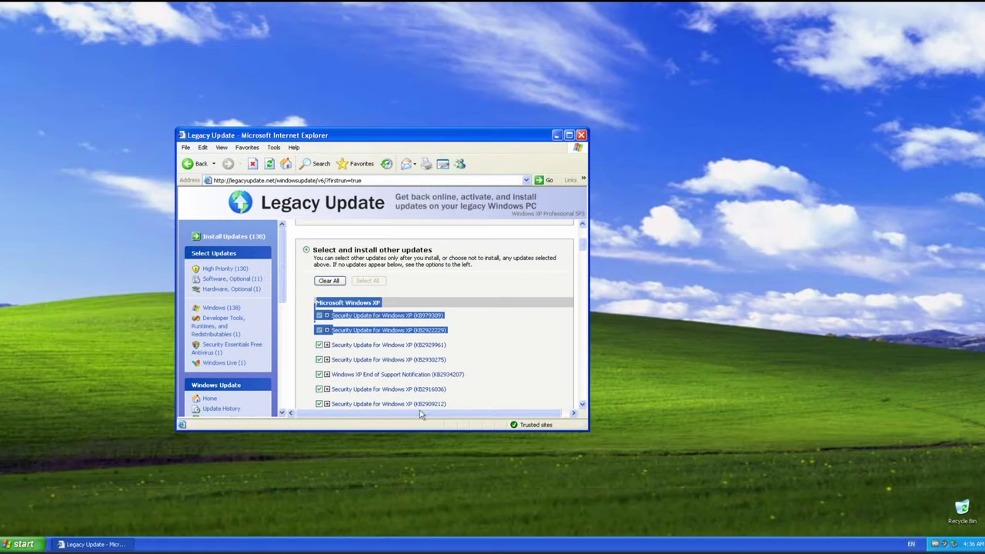
# Step: Examine the list of high-priority Windows XP and Visual Studio 2008 updates down to the optional software updates
pyautogui.scroll(-1, 367, 310)
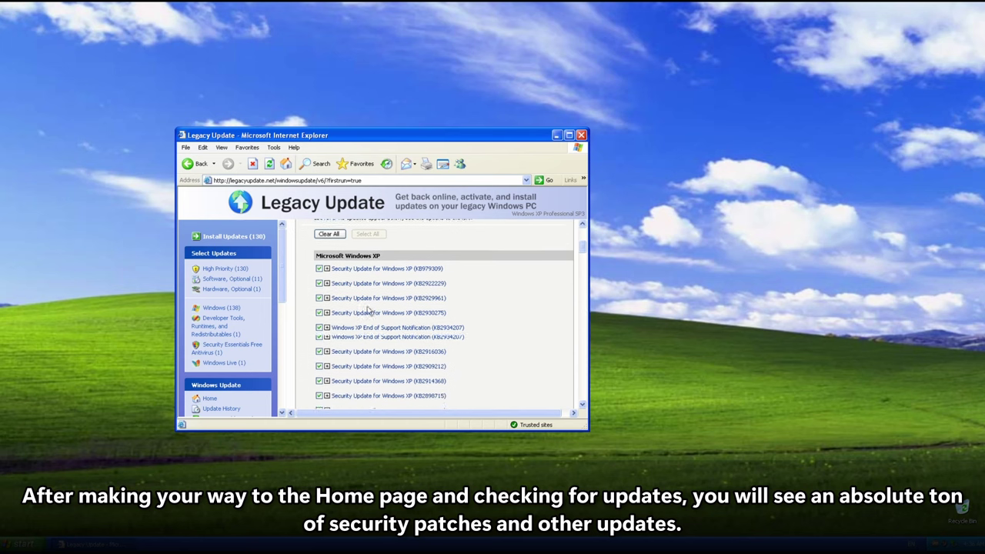
pyautogui.scroll(-6, 367, 310)
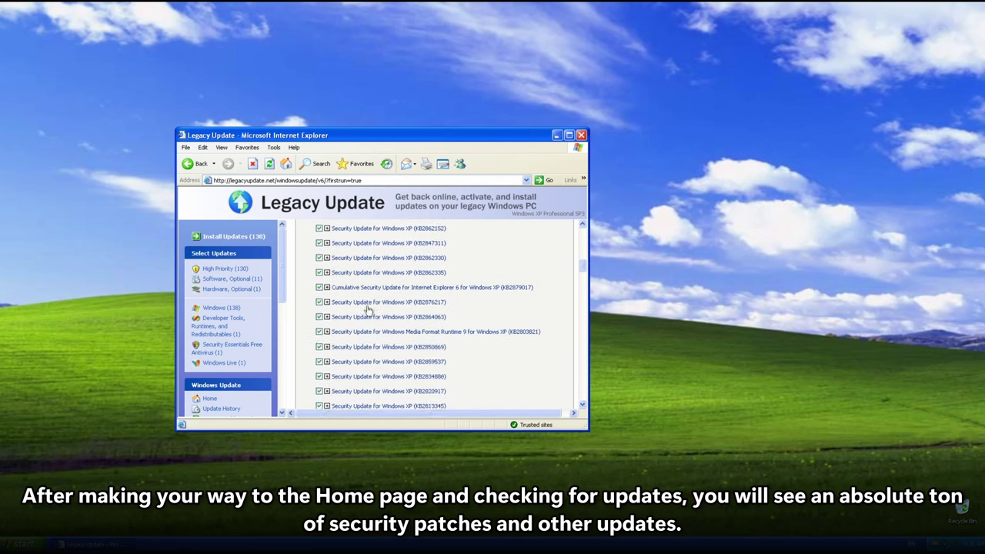
pyautogui.scroll(-6, 367, 310)
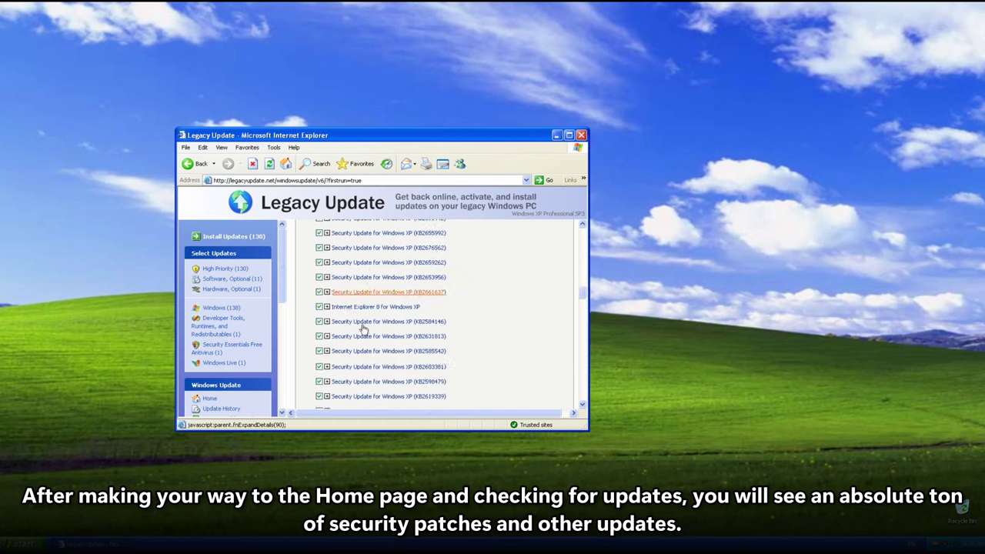
pyautogui.scroll(-6, 363, 329)
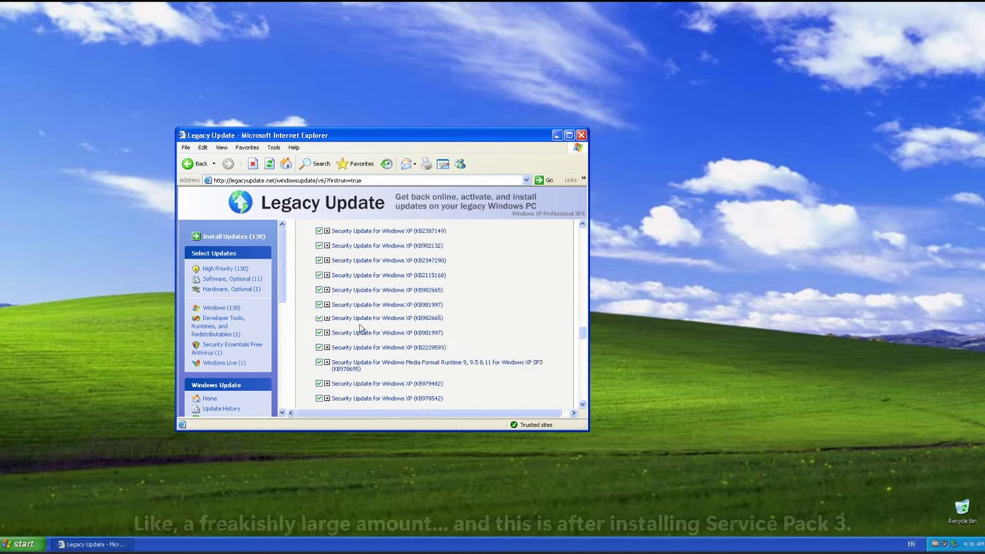
pyautogui.scroll(-8, 361, 329)
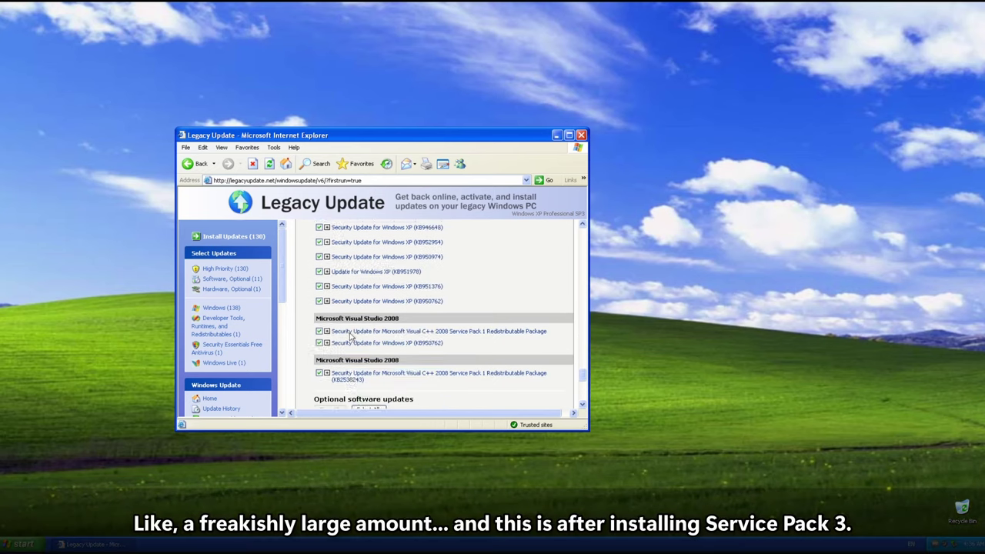
pyautogui.scroll(-2, 351, 336)
pyautogui.scroll(-2, 336, 326)
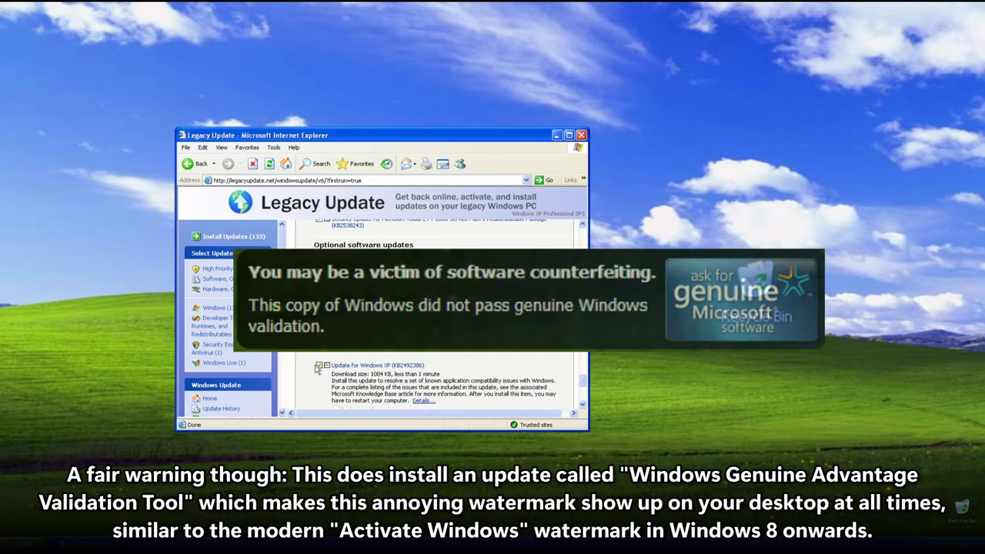
# Step: Select the optional updates Windows Media Player 11, Microsoft .NET Framework version 1.1 and Microsoft Security Essentials
pyautogui.scroll(-3, 336, 370)
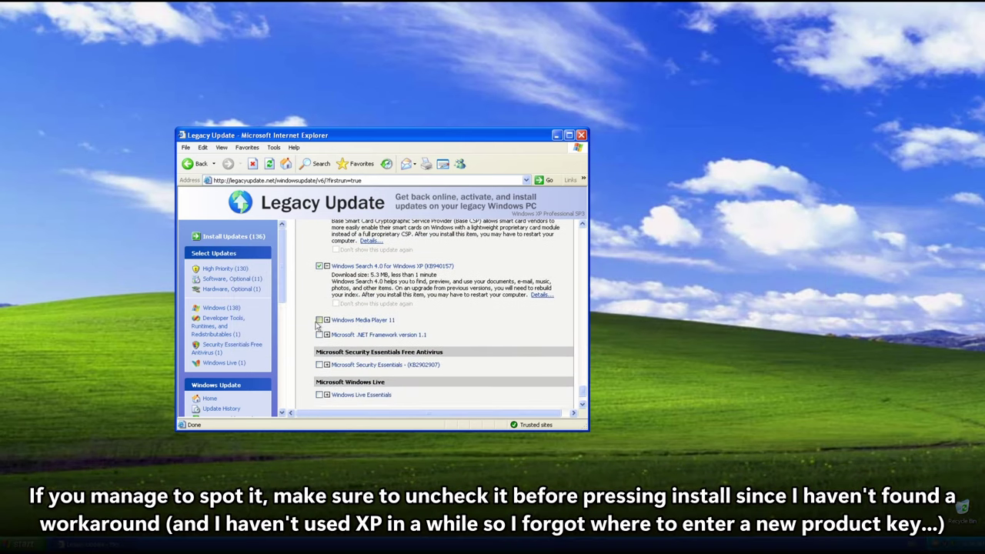
pyautogui.click(320, 326)
pyautogui.click(319, 302)
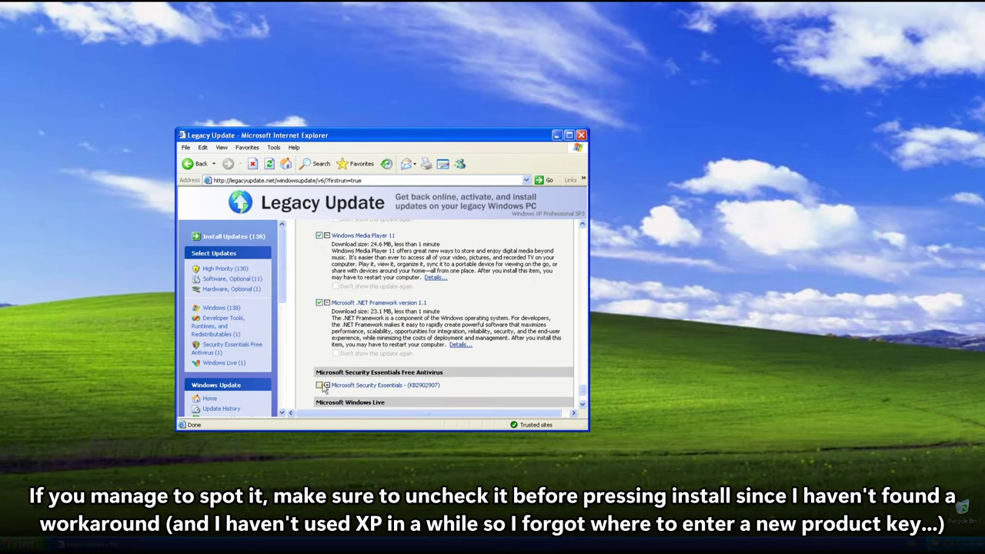
pyautogui.click(320, 388)
pyautogui.click(319, 328)
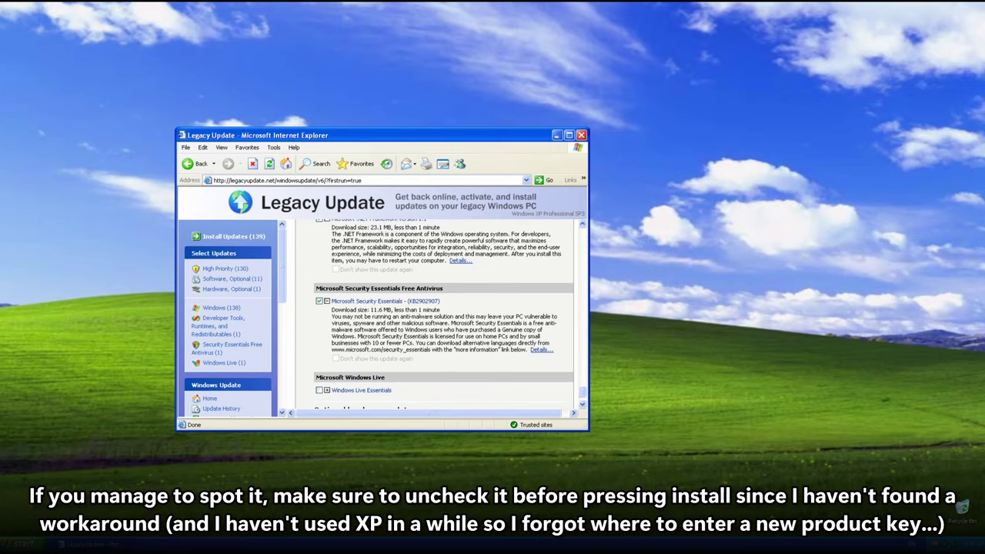
pyautogui.scroll(-1, 349, 306)
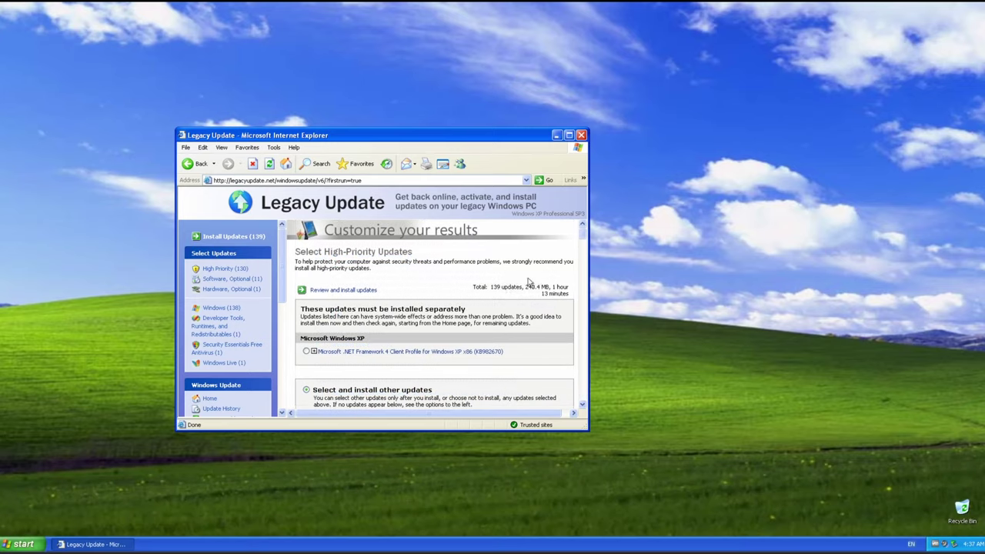
# Step: Check the total size and time of the selected updates, and start installing them from the review page
pyautogui.moveTo(490, 286); pyautogui.dragTo(584, 303)
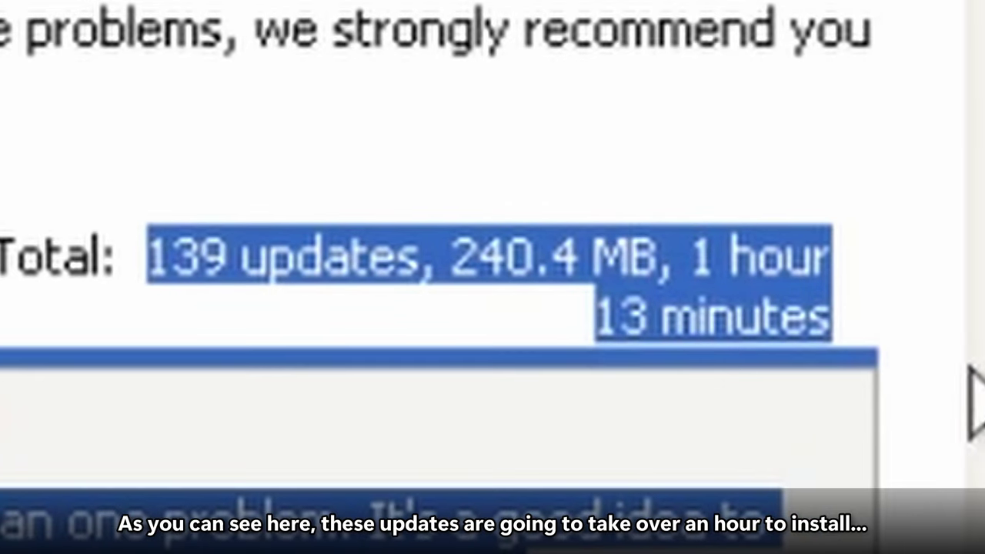
pyautogui.click(694, 429)
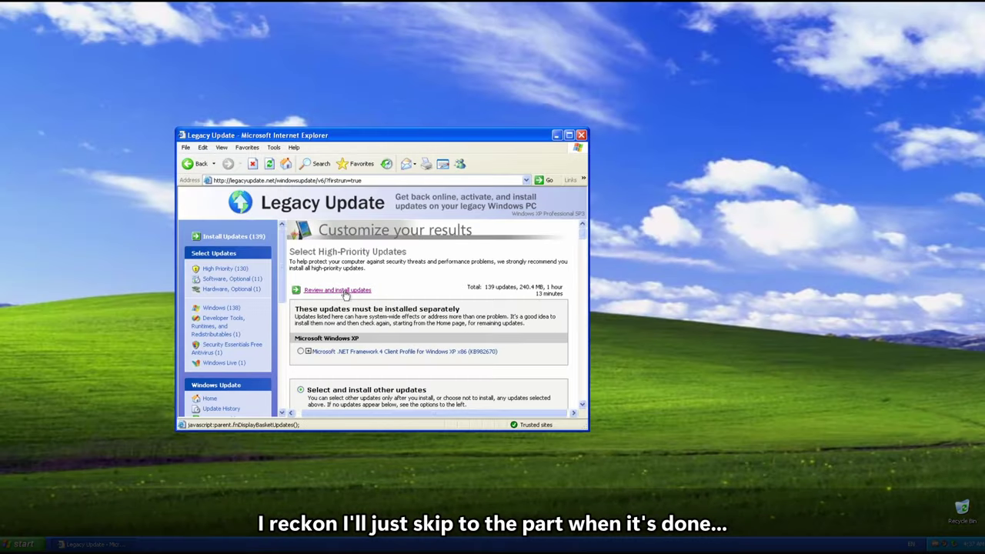
pyautogui.click(344, 291)
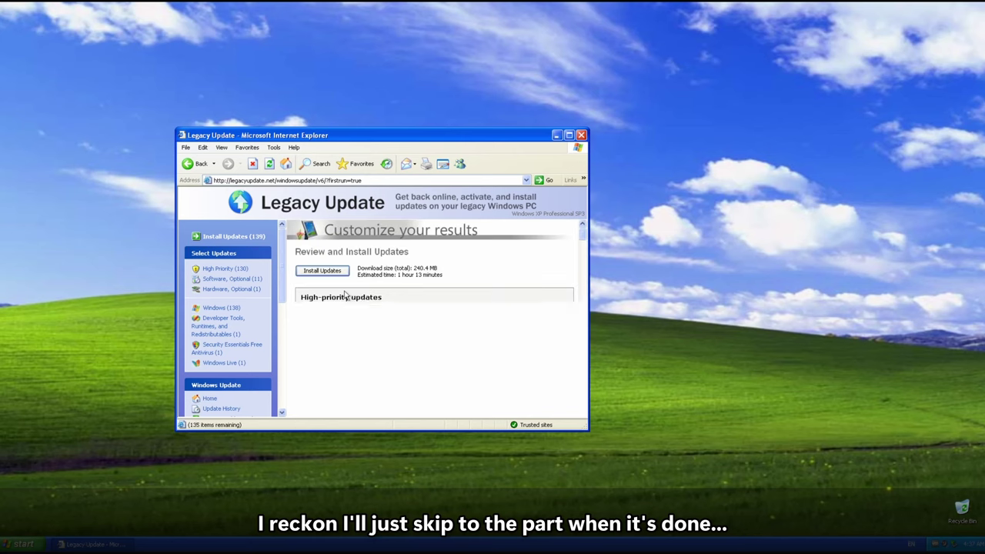
pyautogui.click(343, 272)
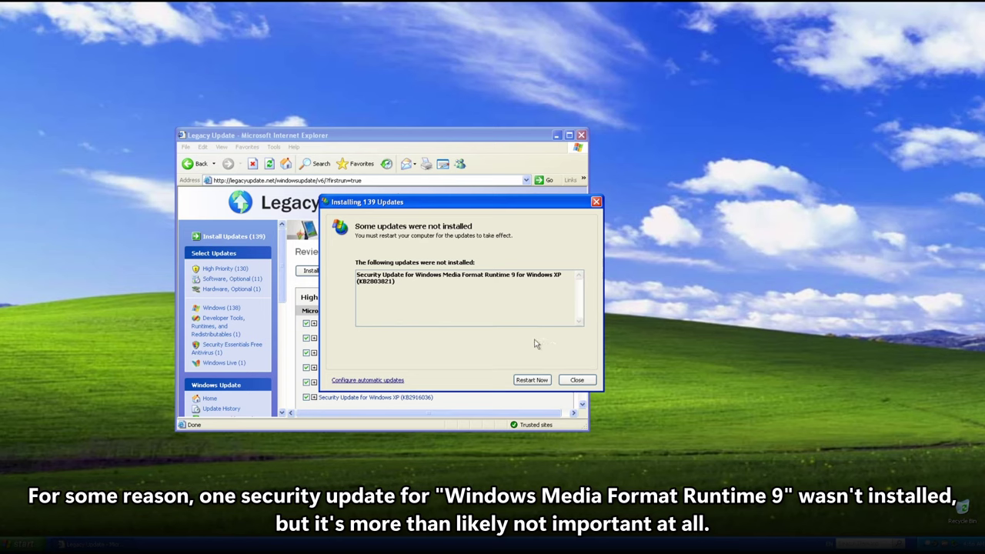
# Step: Check which update was not installed and restart the computer to apply the others
pyautogui.moveTo(397, 283); pyautogui.dragTo(359, 273)
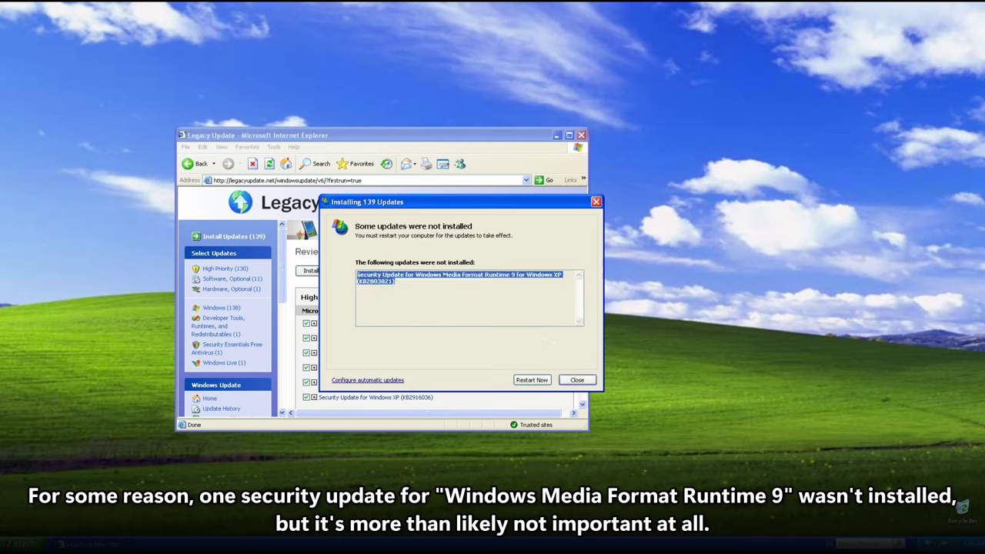
pyautogui.click(356, 288)
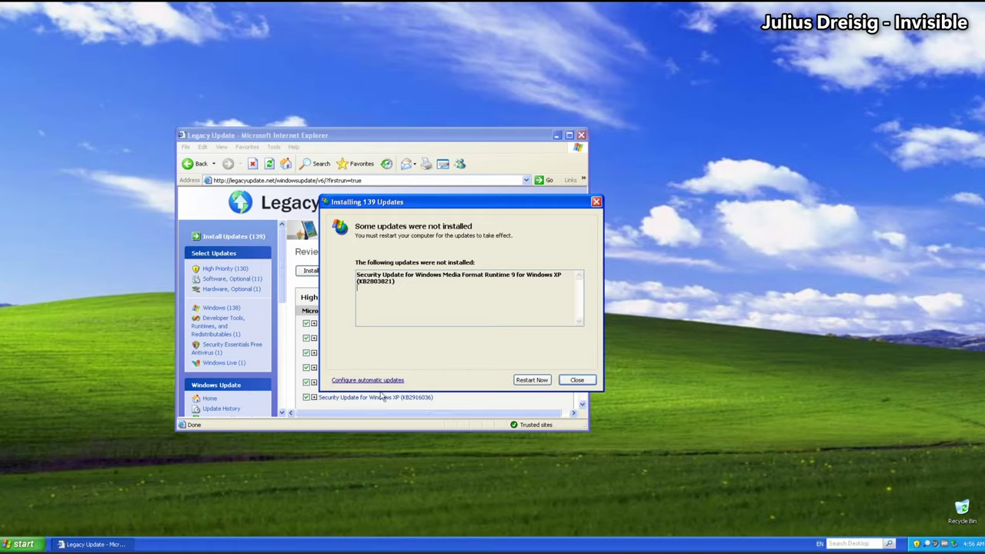
pyautogui.click(530, 380)
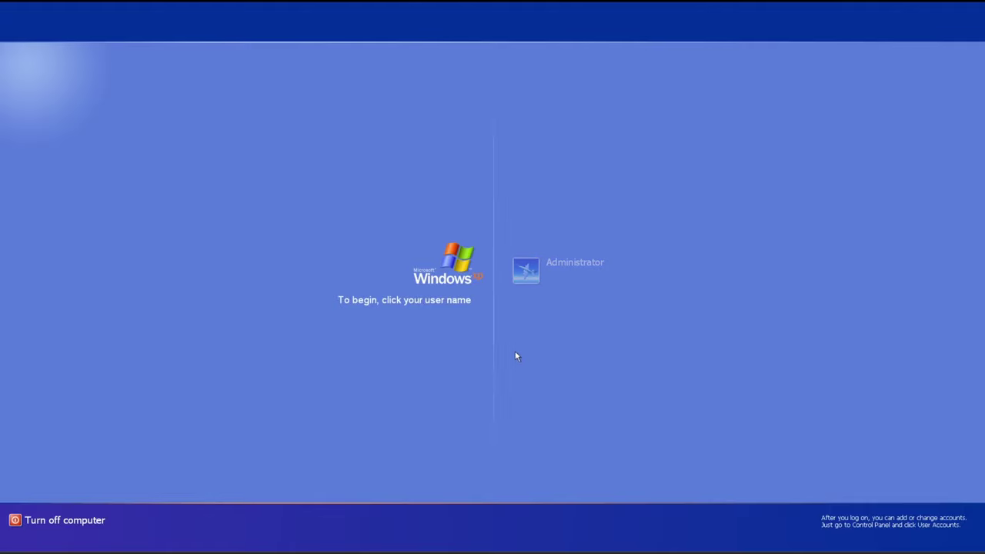
# Step: Log on as Administrator and advance the Windows Genuine Advantage Notifications wizard to its installation
pyautogui.click(525, 270)
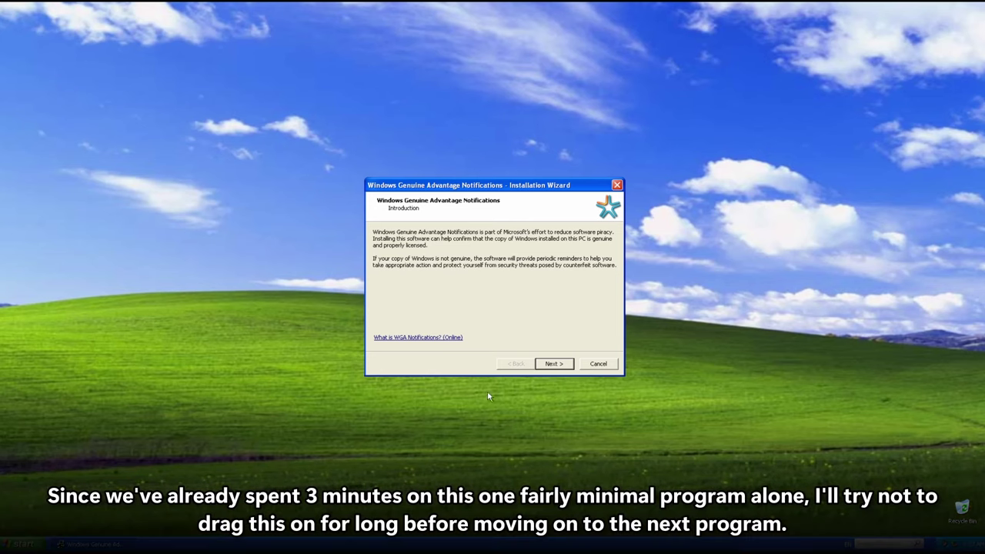
pyautogui.click(554, 363)
pyautogui.click(559, 365)
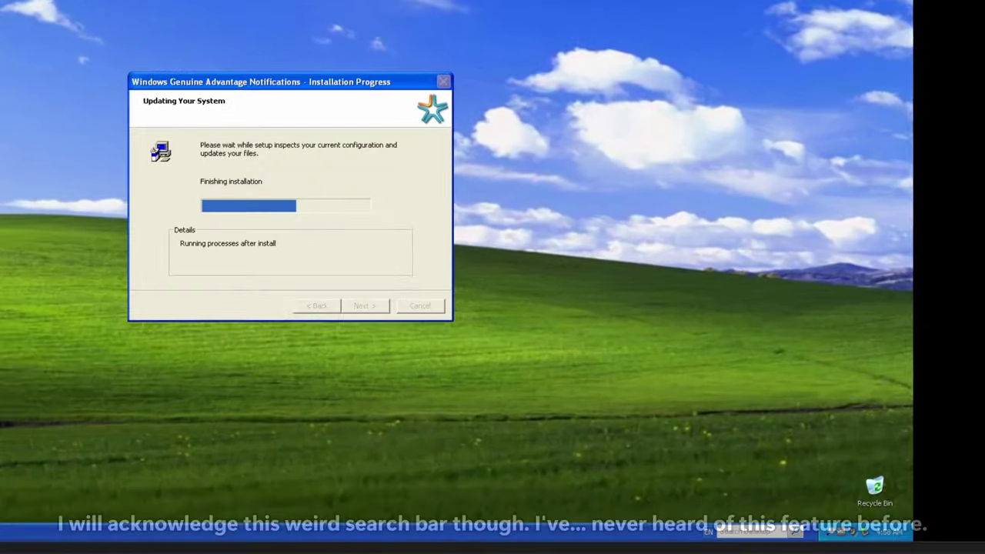
# Step: Try out the taskbar's desktop search and search for "subscribe" in Windows Search
pyautogui.click(877, 543)
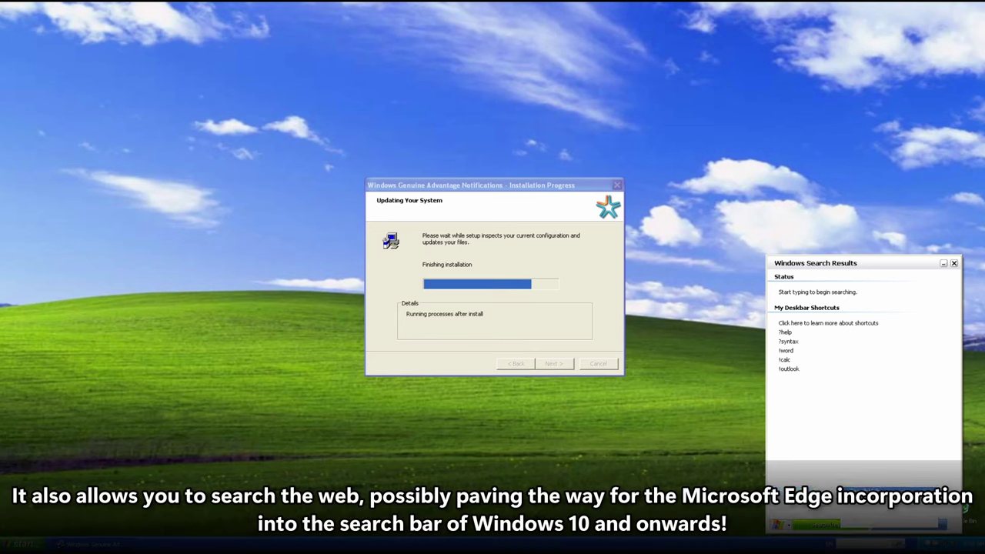
pyautogui.click(877, 523)
pyautogui.click(979, 16)
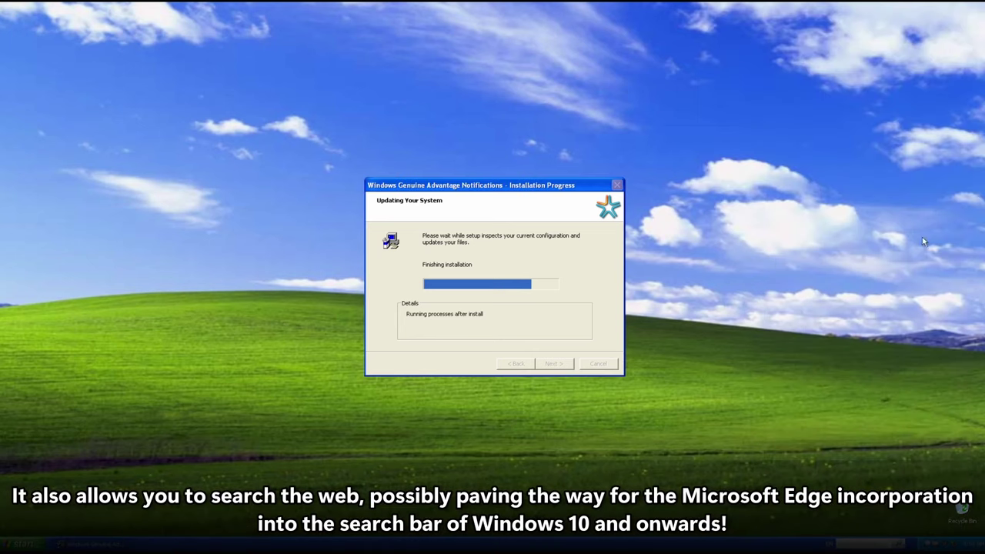
pyautogui.click(831, 525)
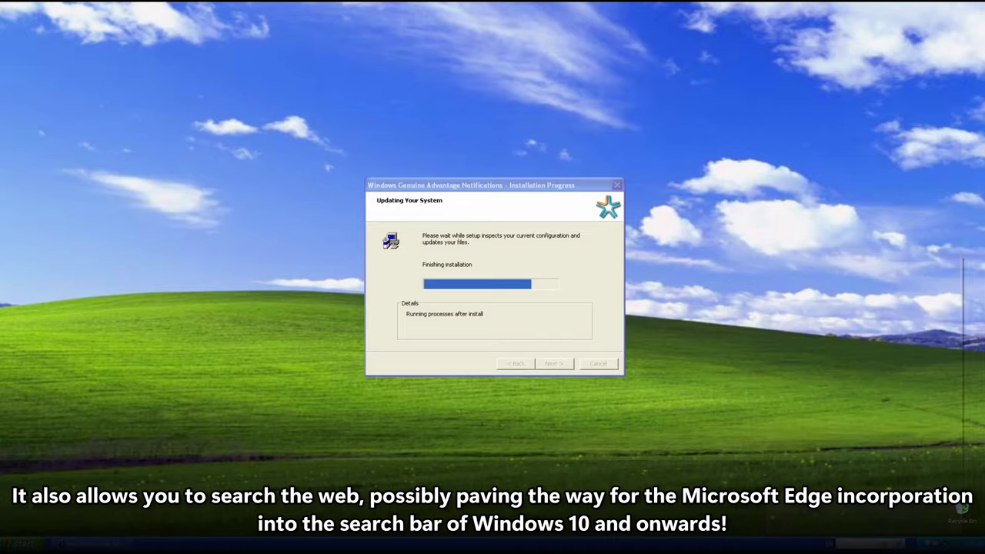
pyautogui.click(796, 524)
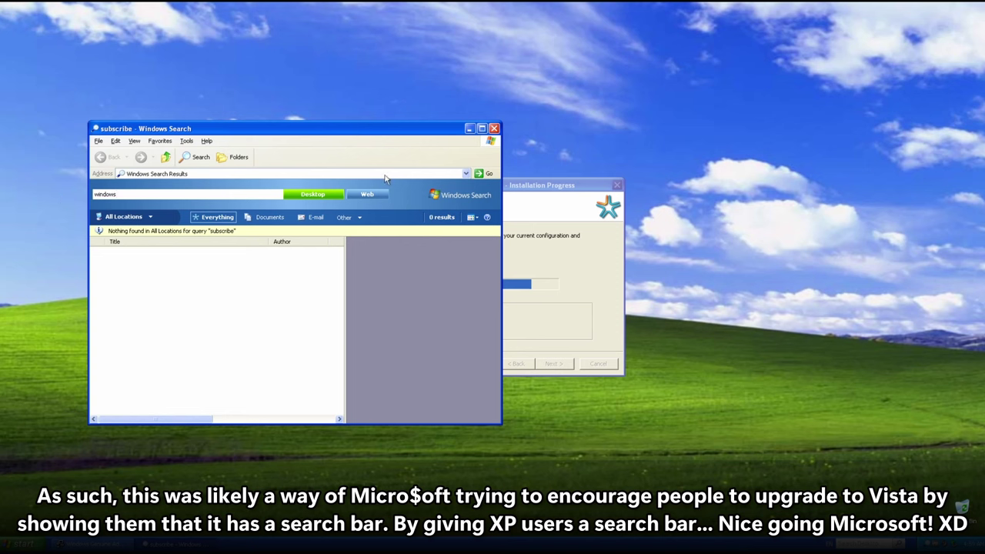
# Step: Search the desktop for "windows" and look through the results
pyautogui.click(327, 196)
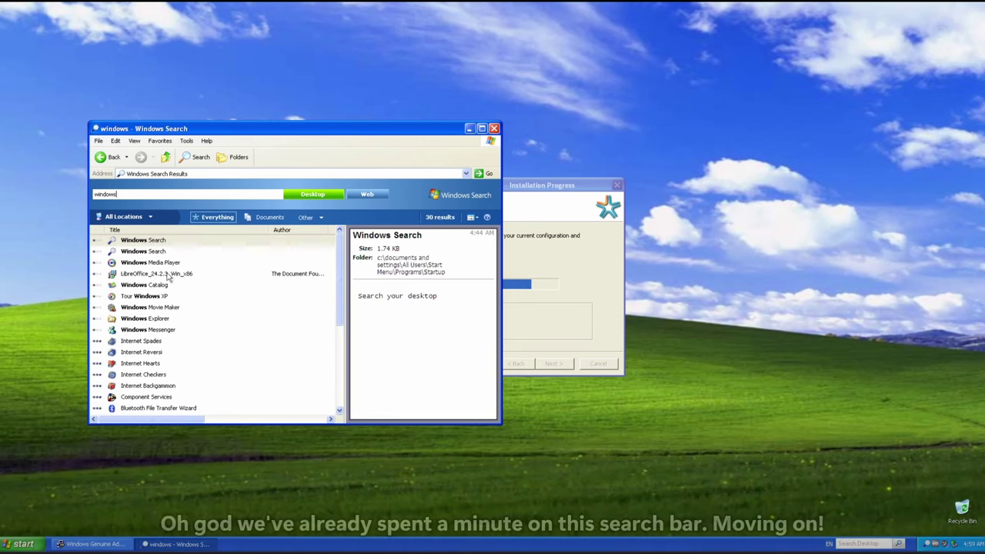
pyautogui.scroll(-5, 162, 269)
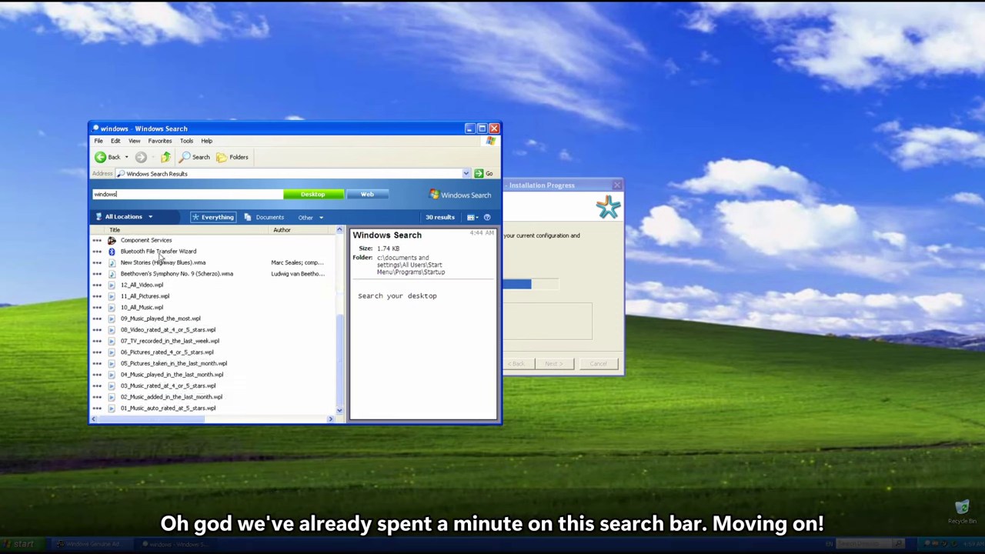
pyautogui.scroll(5, 181, 258)
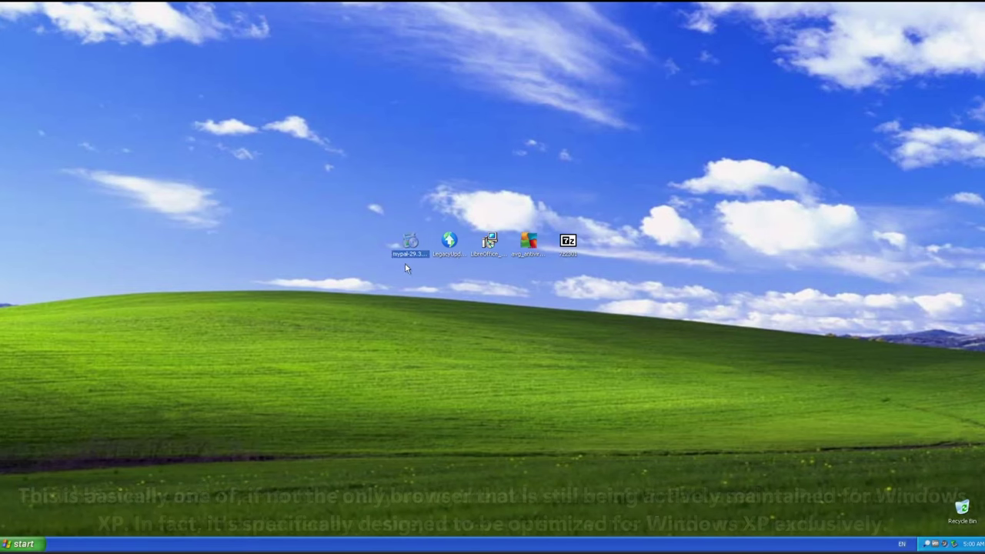
# Step: Run mypal-29.3.0.win32.installer.exe from the desktop and accept the security warning to install the Mypal browser
pyautogui.click(425, 283)
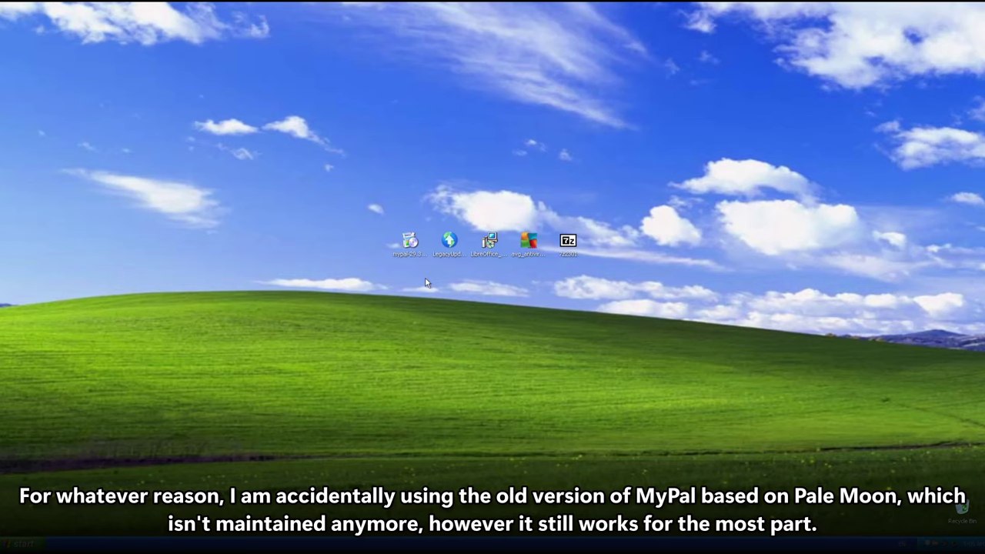
pyautogui.doubleClick(411, 242)
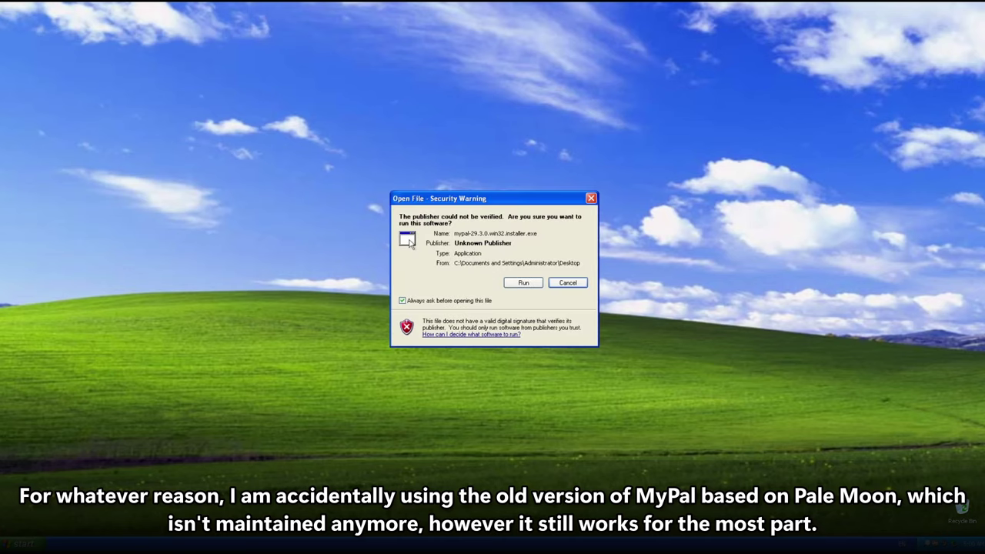
pyautogui.click(514, 284)
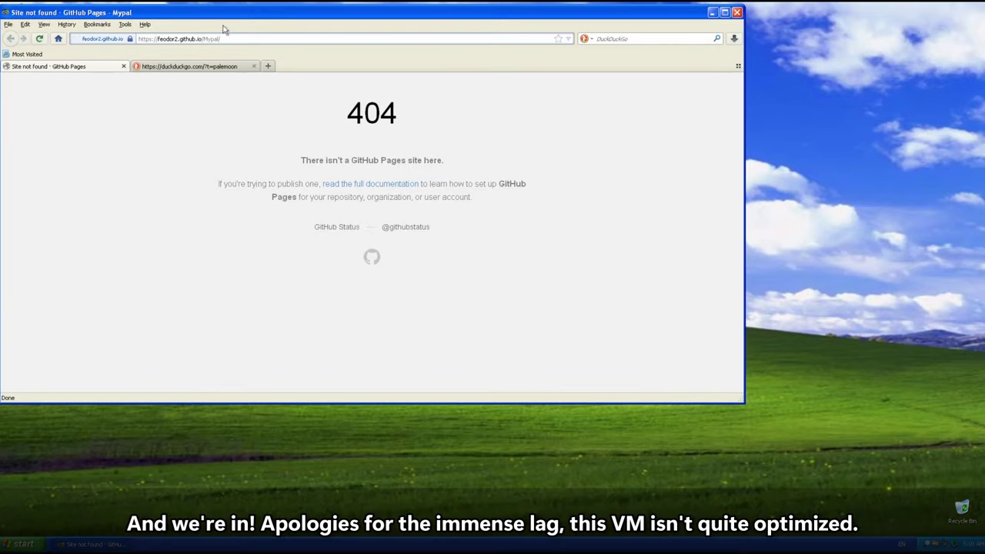
# Step: Move the Mypal window away from the screen corner and close its GitHub Pages and DuckDuckGo tabs
pyautogui.moveTo(191, 11); pyautogui.dragTo(332, 101)
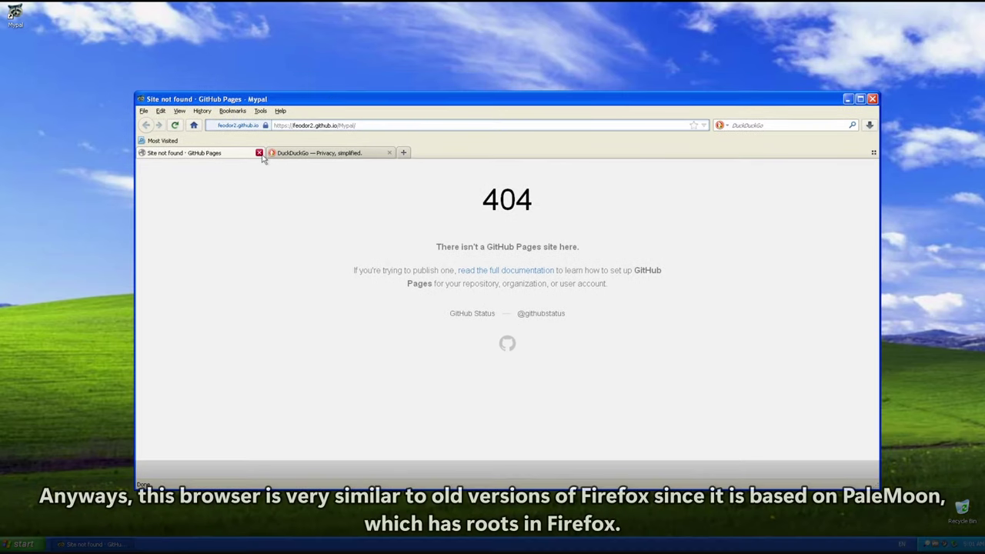
pyautogui.click(260, 152)
pyautogui.moveTo(307, 100); pyautogui.dragTo(276, 94)
pyautogui.click(235, 151)
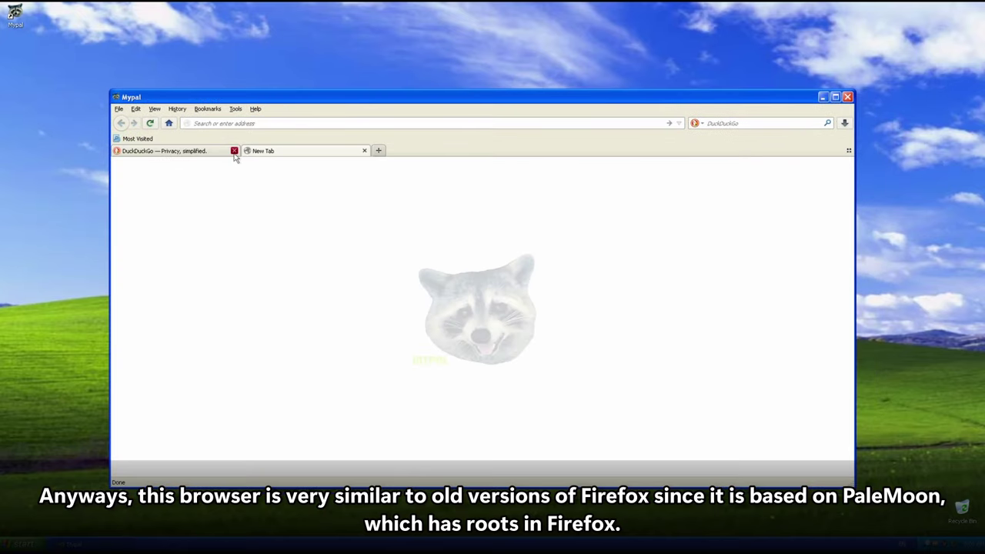
# Step: Visit youtube.com in Mypal and postpone the browser update notice to reach the home page
pyautogui.rightClick(472, 317)
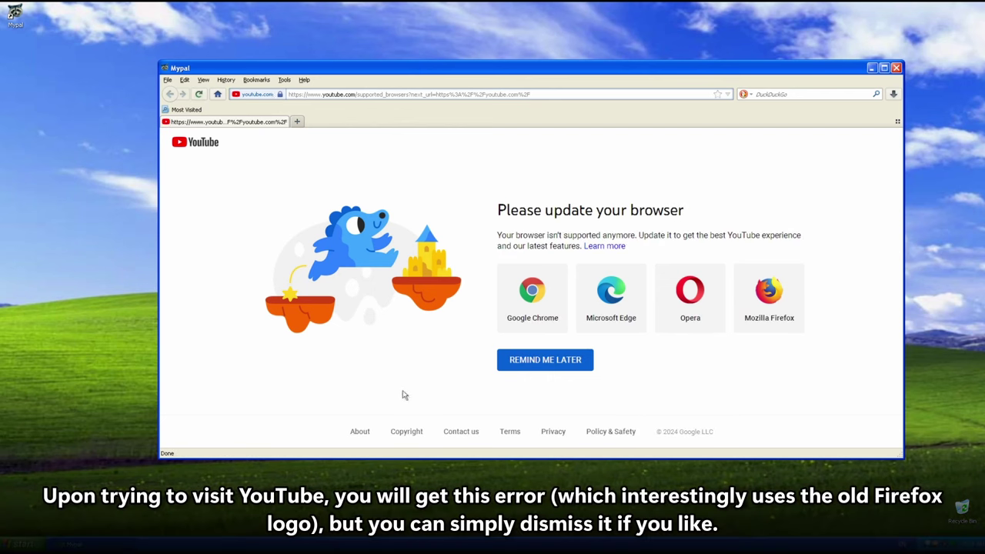
pyautogui.click(555, 368)
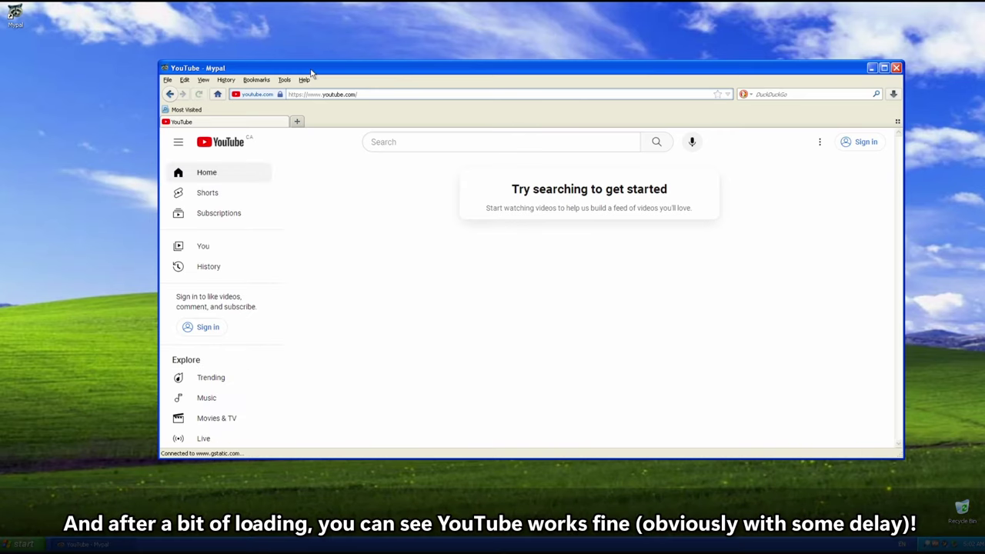
# Step: Try Wikipedia (en) as Mypal's search engine and review the other search engine choices
pyautogui.moveTo(330, 73); pyautogui.dragTo(304, 81)
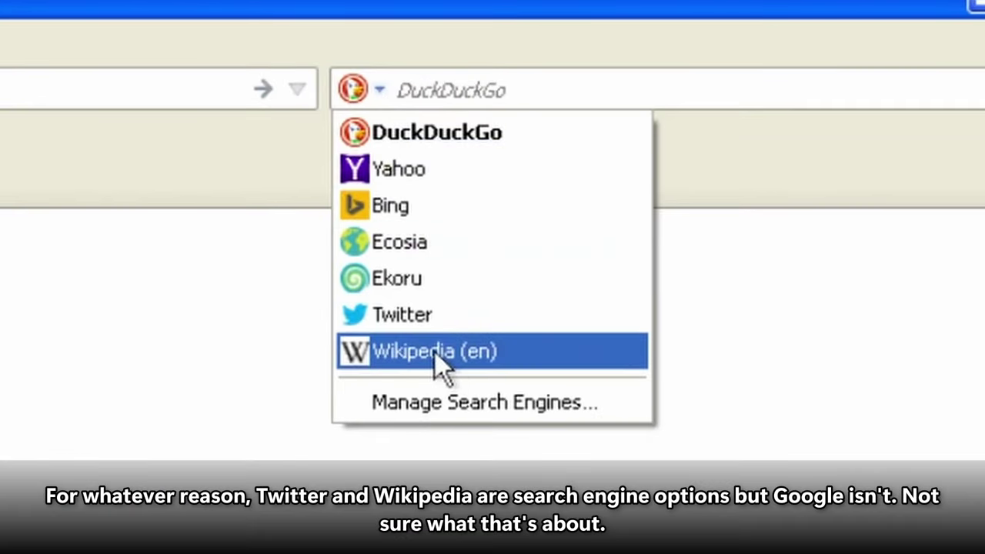
pyautogui.click(470, 355)
pyautogui.click(381, 91)
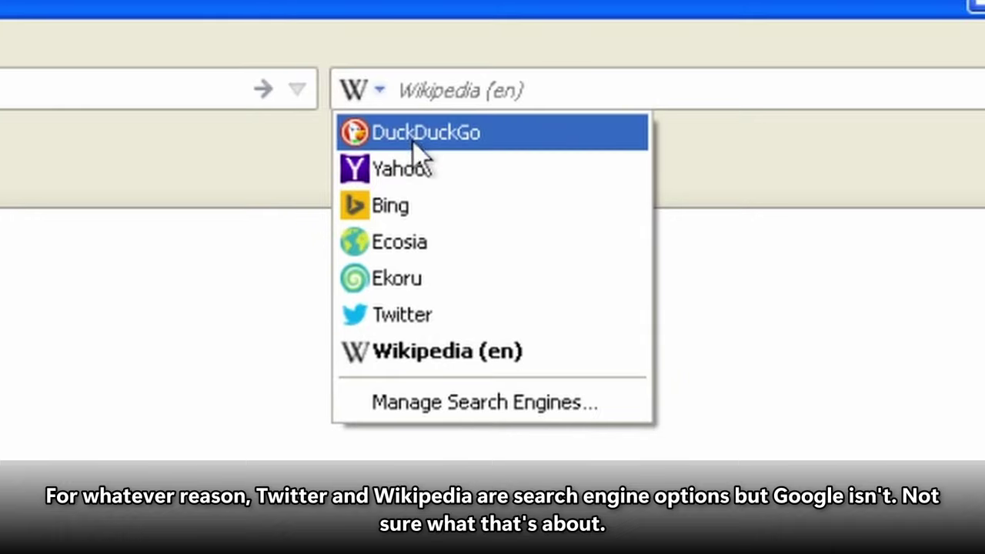
pyautogui.click(454, 409)
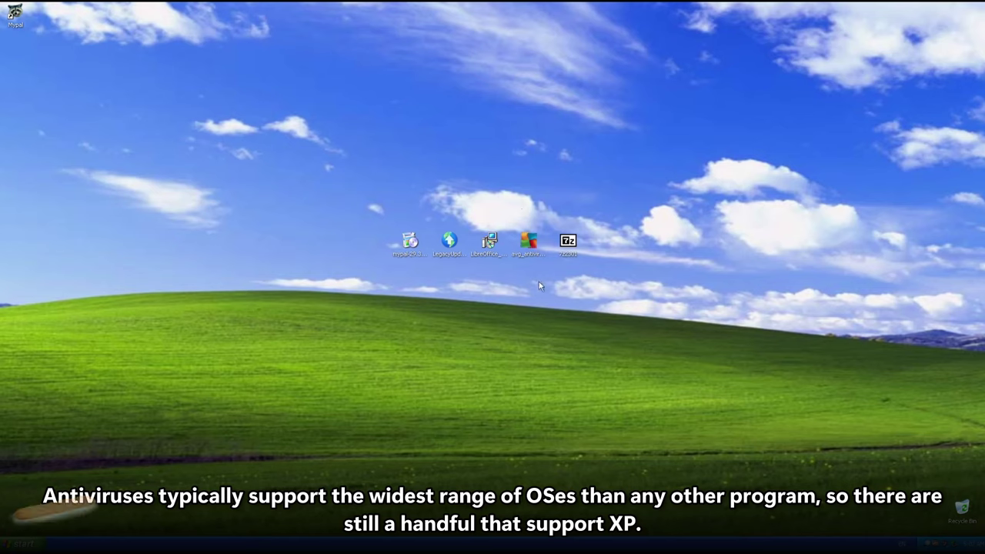
# Step: Check the file properties of avg_antivirus_free_setup on the desktop and close them
pyautogui.click(525, 242)
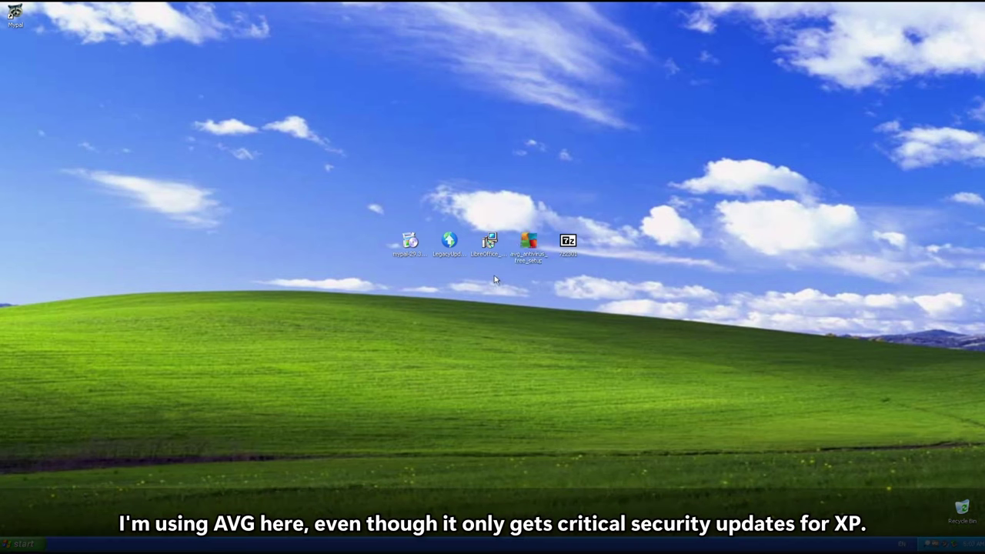
pyautogui.rightClick(526, 237)
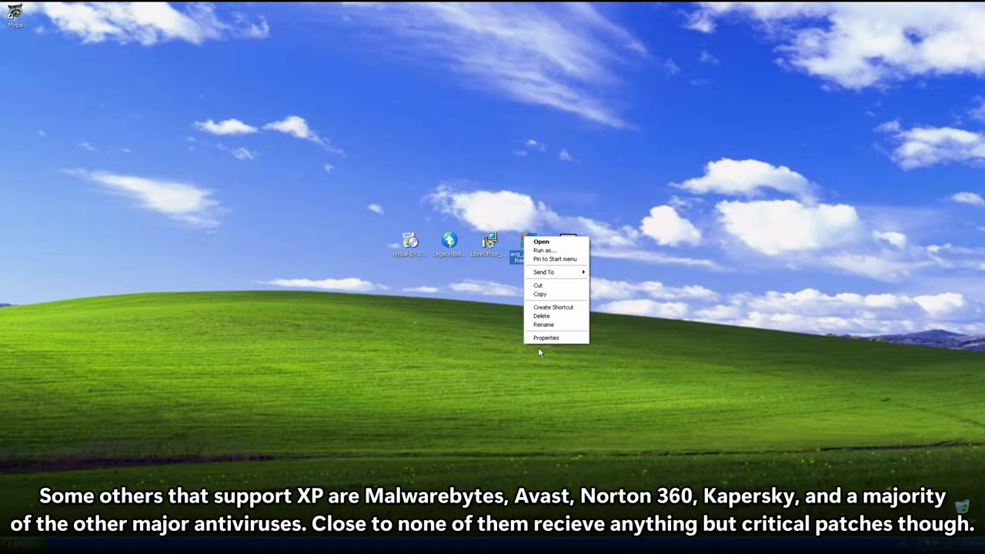
pyautogui.click(548, 338)
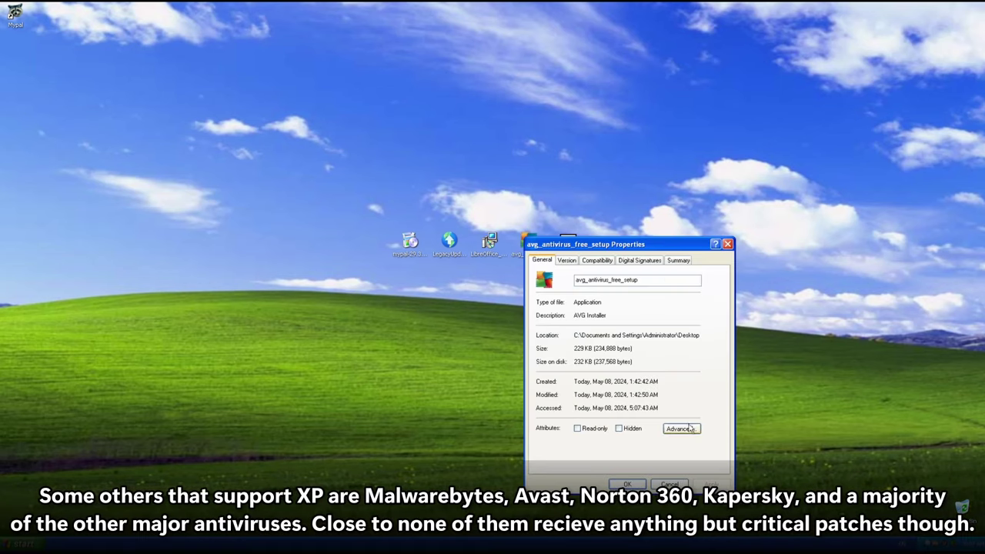
pyautogui.click(728, 245)
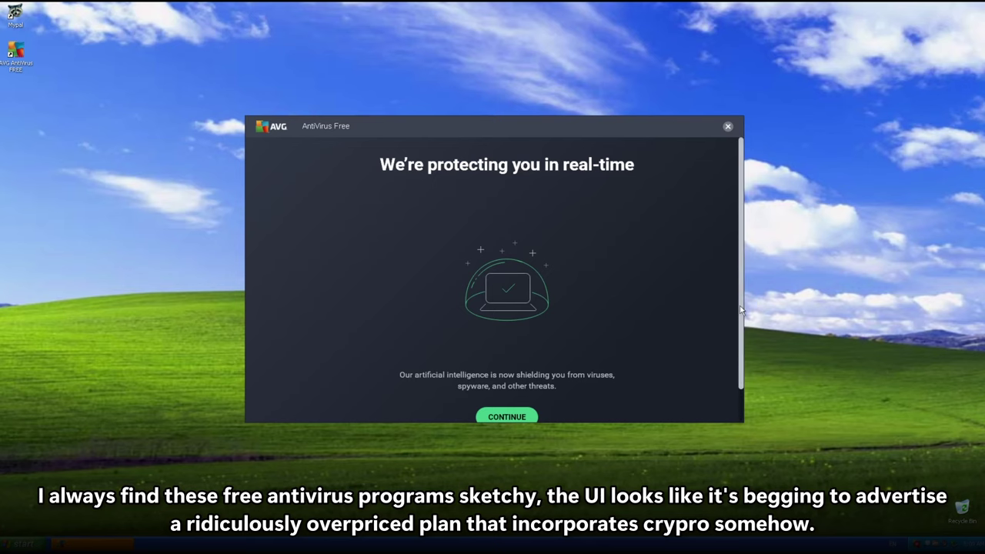
# Step: Run the first scan in AVG AntiVirus Free and continue past the scan results
pyautogui.scroll(-2, 740, 311)
pyautogui.scroll(1, 729, 332)
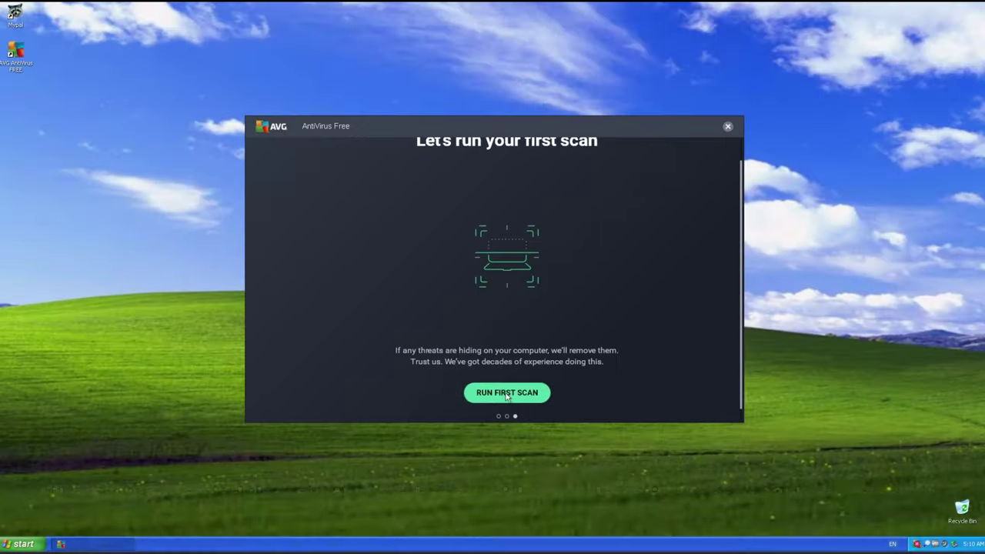
pyautogui.click(507, 393)
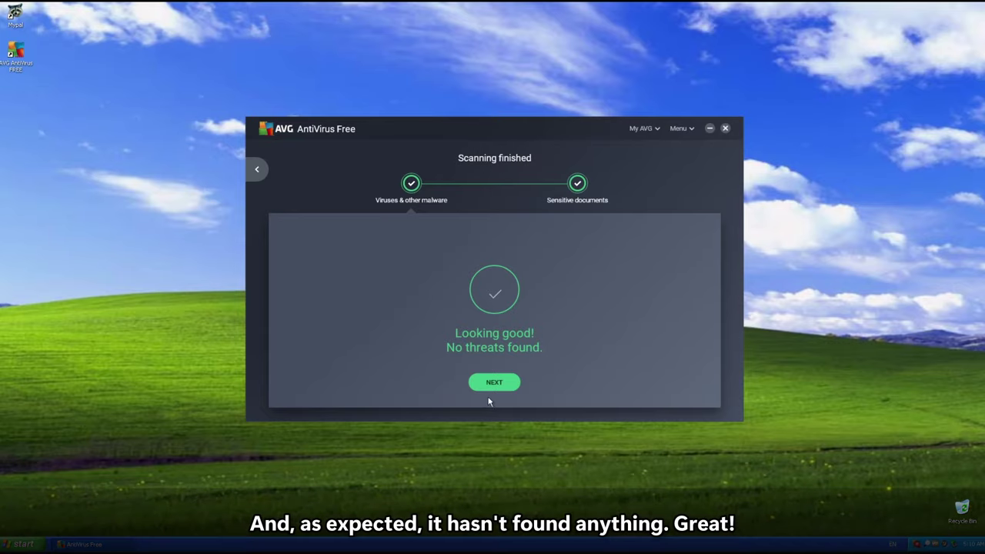
pyautogui.click(507, 389)
pyautogui.click(501, 390)
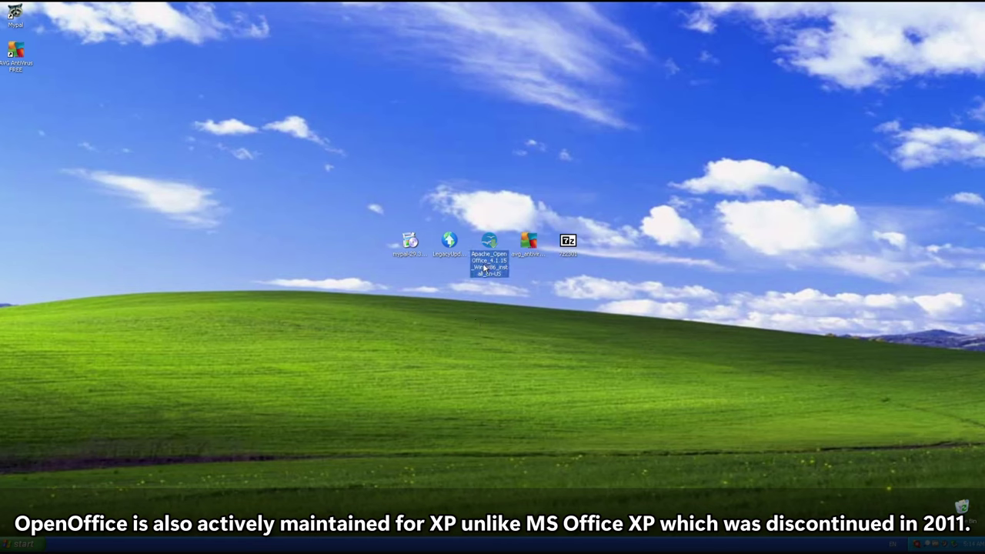
# Step: Install OpenOffice 4.1.15 from its desktop installer, unpacking to the suggested folder, and enter sample text in a blank Writer document
pyautogui.doubleClick(488, 261)
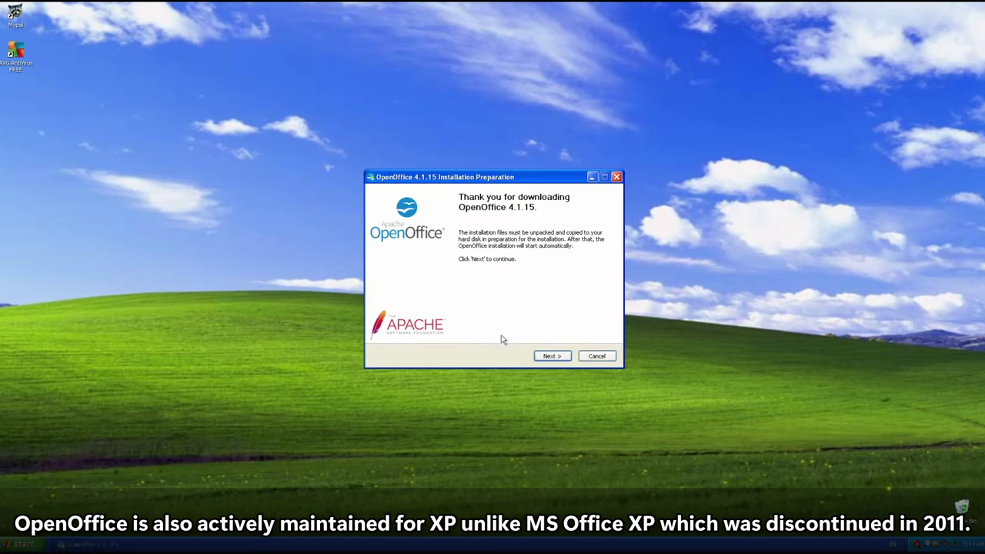
pyautogui.click(548, 356)
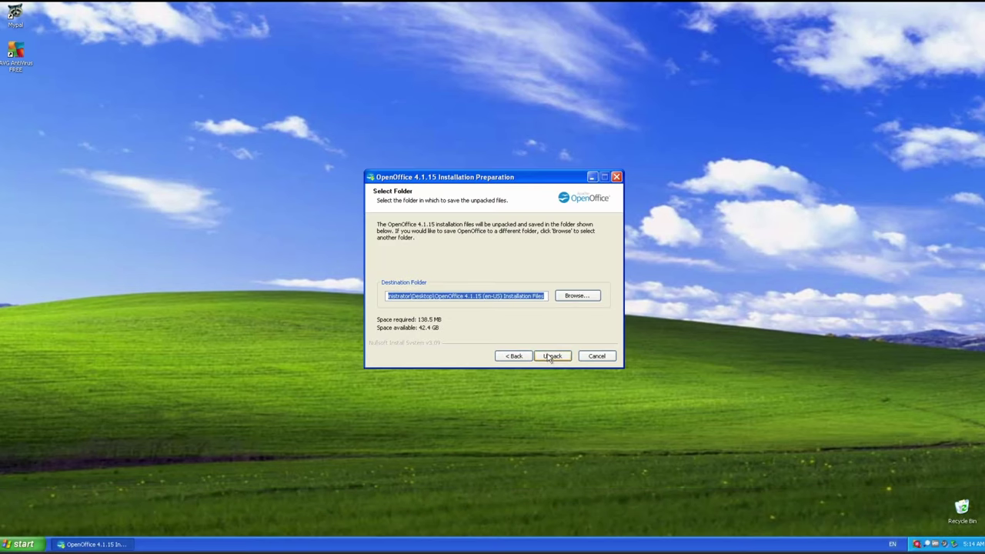
pyautogui.click(552, 356)
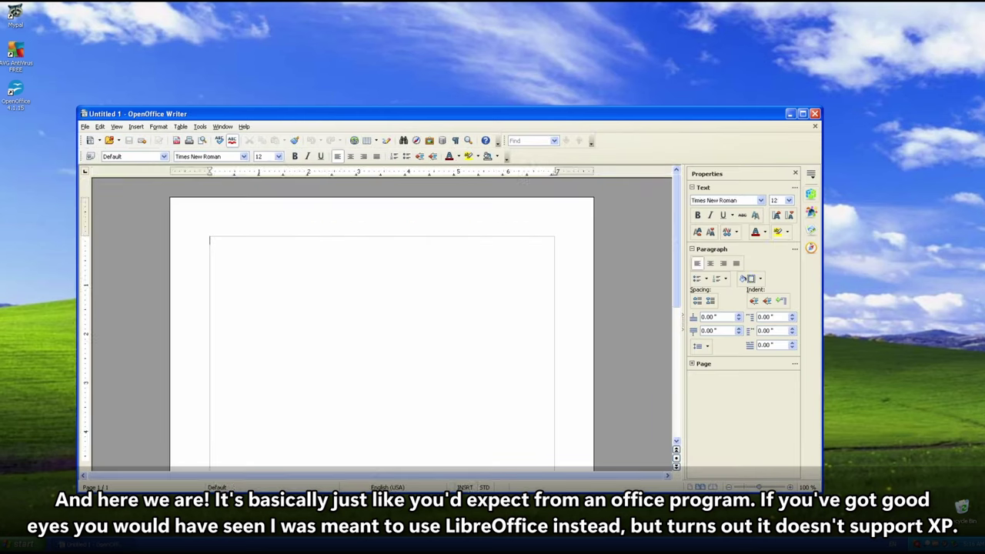
pyautogui.write('is is a')
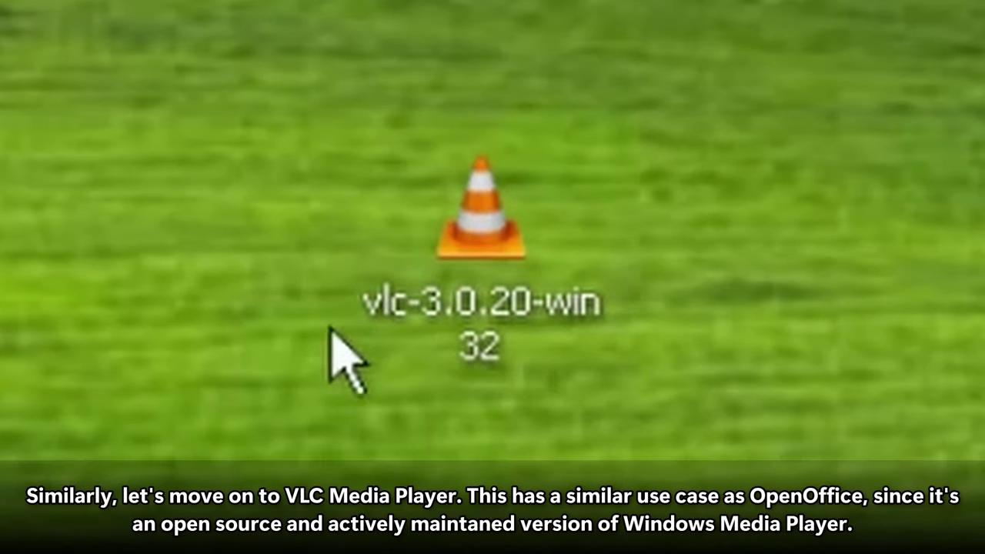
# Step: Run vlc-3.0.20-win32 from the desktop and go through setup with the offered components to install VLC media player
pyautogui.click(481, 304)
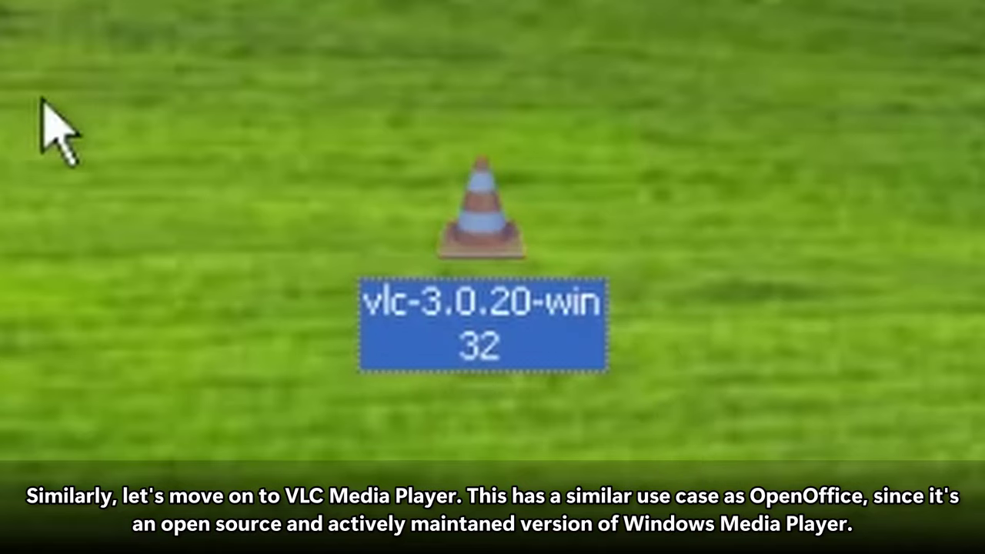
pyautogui.click(152, 127)
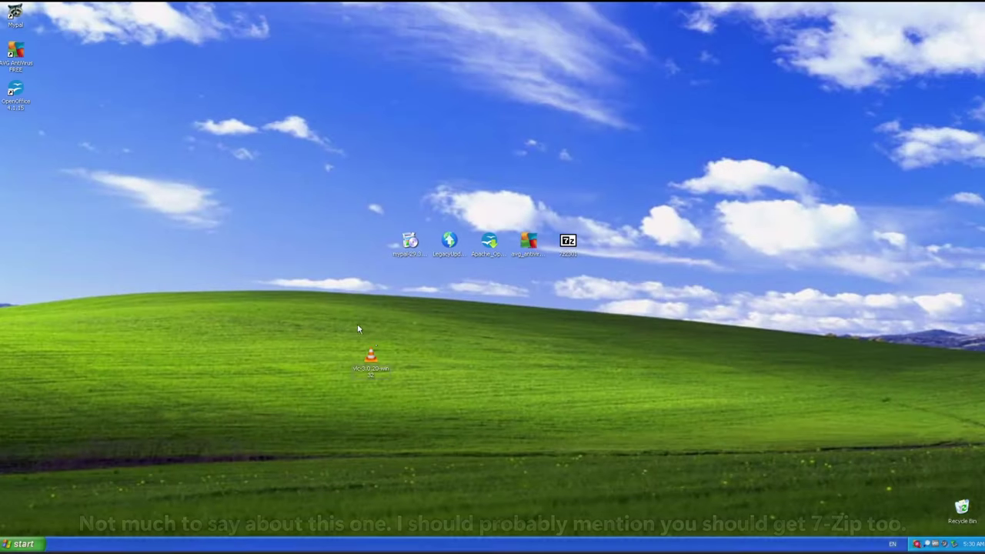
pyautogui.doubleClick(370, 355)
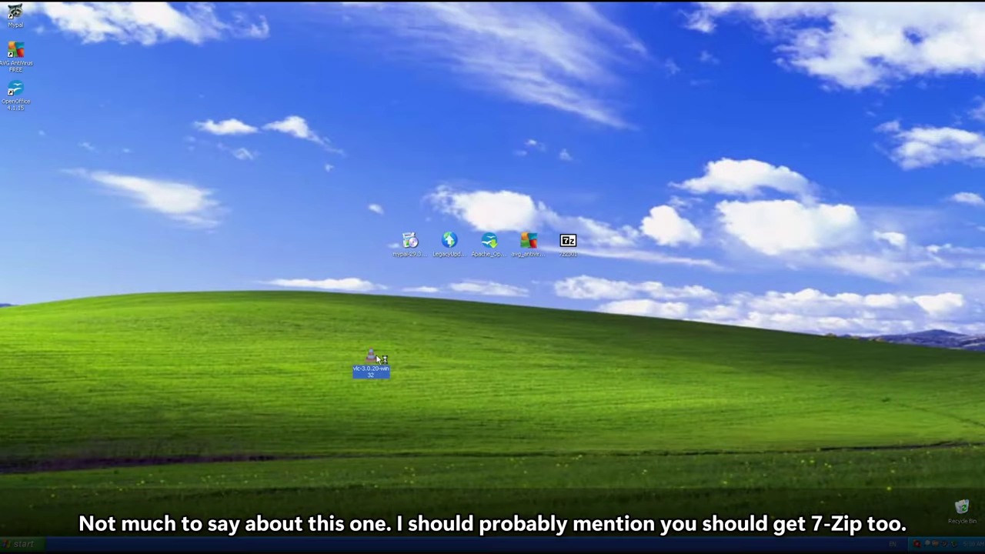
pyautogui.click(493, 299)
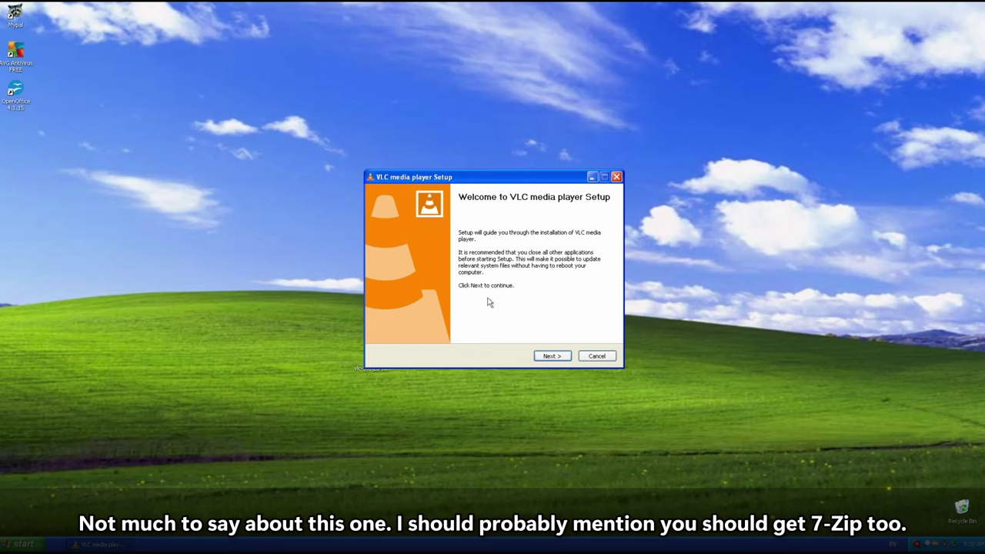
pyautogui.click(551, 356)
pyautogui.click(551, 356)
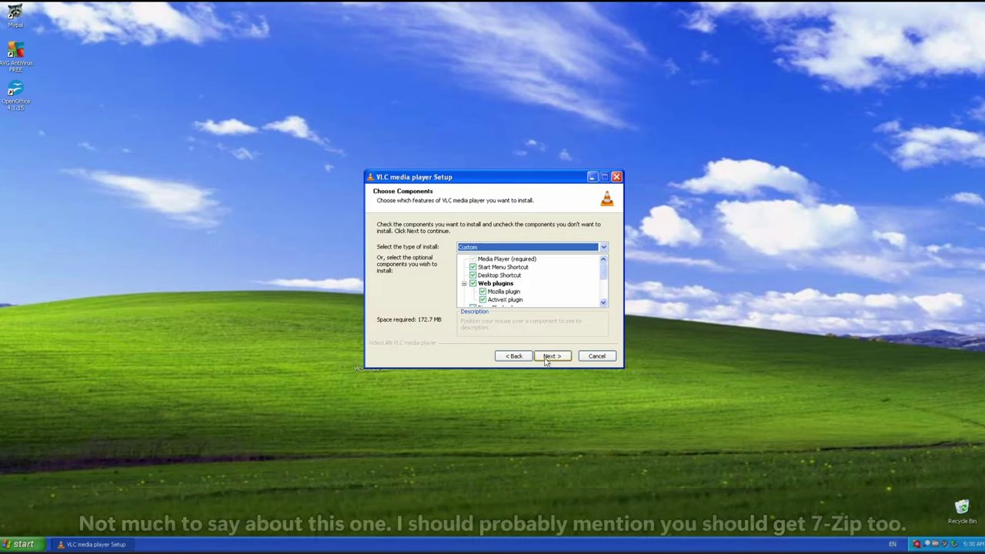
pyautogui.click(520, 356)
pyautogui.click(552, 356)
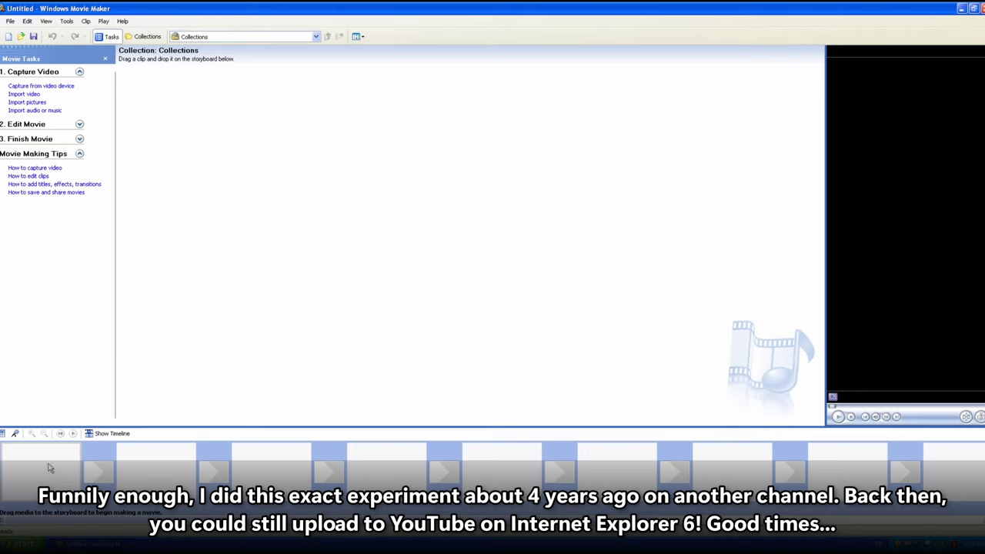
# Step: In Windows Movie Maker, add an opening title reading "this video was made and uploaded in windows xp!"
pyautogui.click(70, 126)
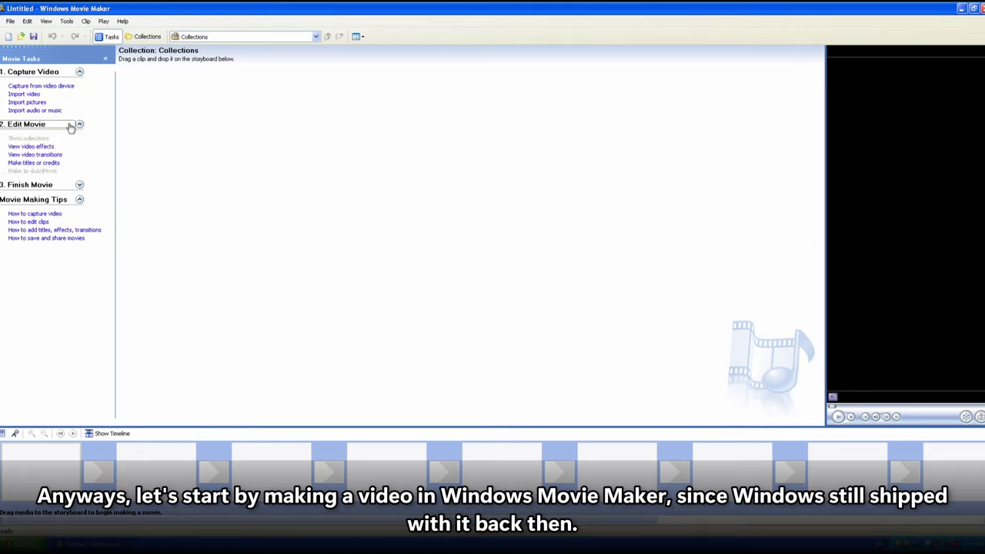
pyautogui.click(59, 163)
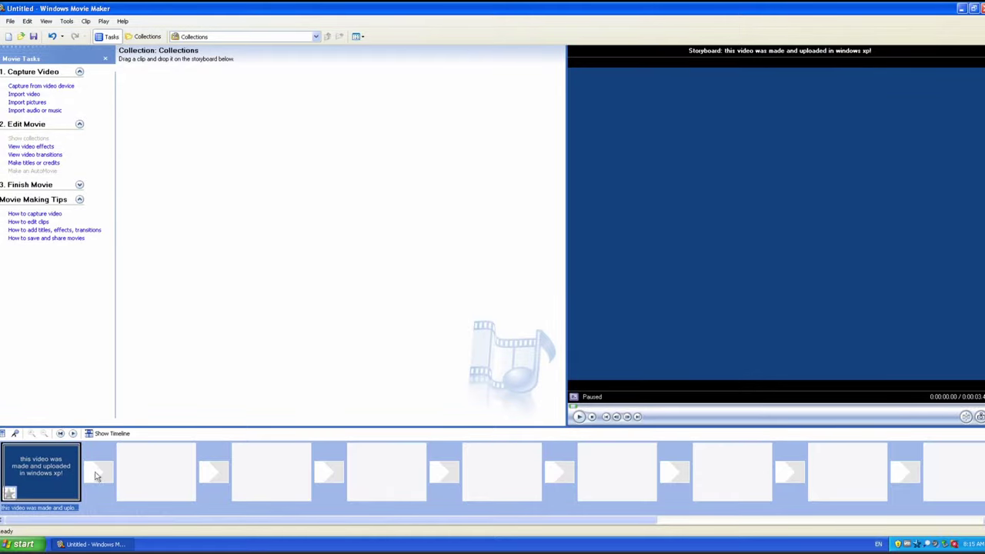
pyautogui.press('space')
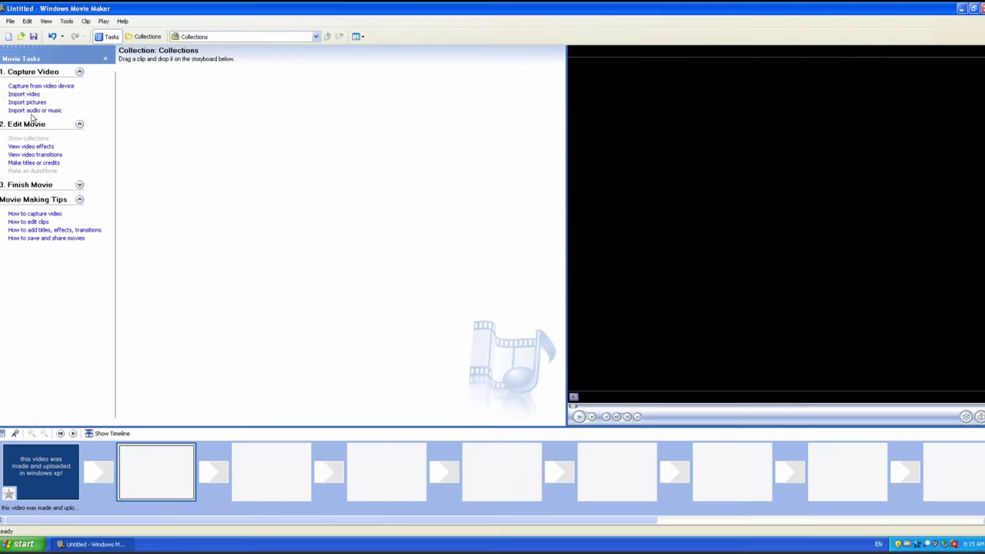
# Step: Add an overlay title reading "how cool is that??!?!11" with the red starburst title animation
pyautogui.click(34, 170)
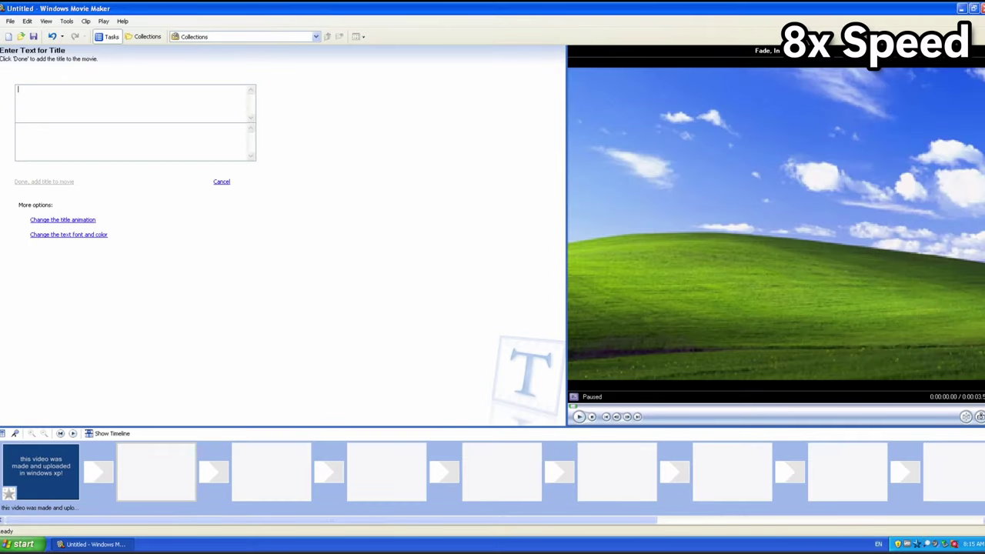
pyautogui.click(62, 219)
pyautogui.click(47, 114)
pyautogui.click(46, 126)
pyautogui.click(44, 182)
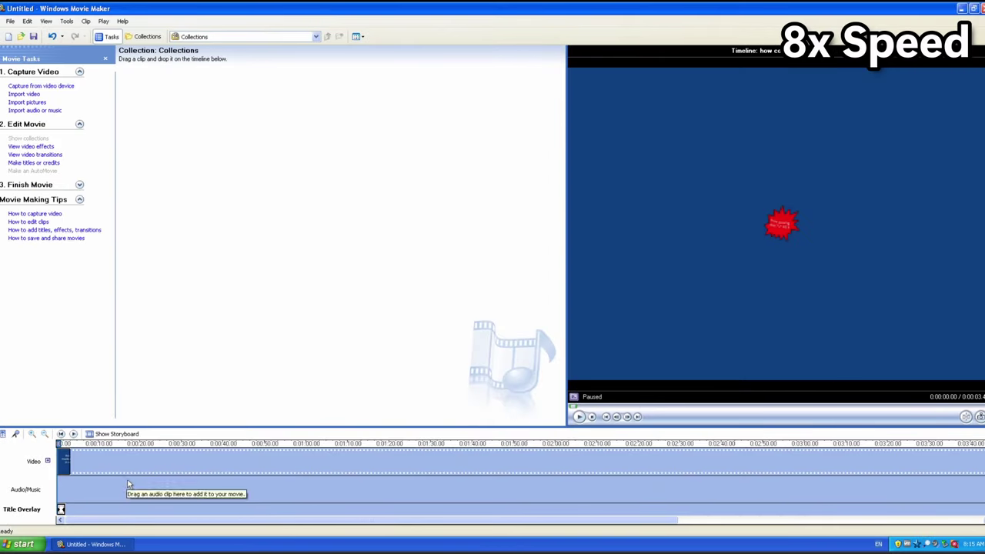
# Step: Set the opening title to about 5.3 seconds with the overlay title starting right after it, and preview the movie
pyautogui.click(71, 462)
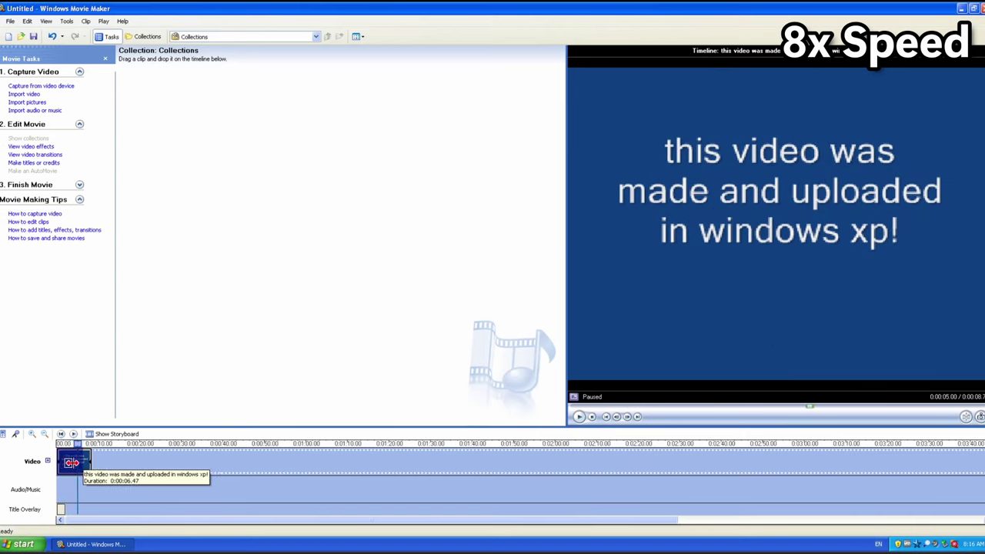
pyautogui.press('pagedown')
pyautogui.press('pagedown')
pyautogui.press('pagedown')
pyautogui.click(580, 416)
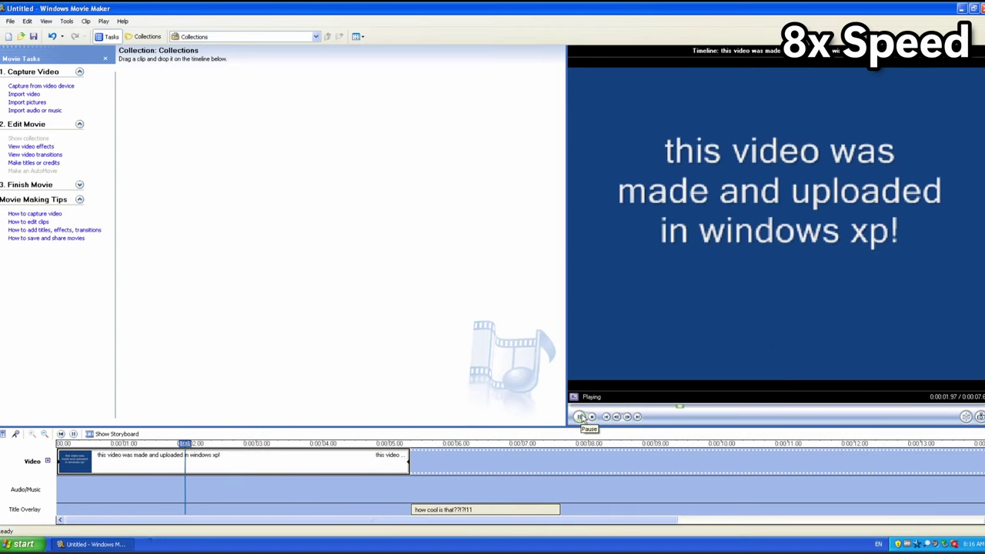
# Step: Import the Blue hills picture, place it after the opening title, and extend the picture and overlay title to about 3.5 seconds
pyautogui.click(26, 102)
pyautogui.doubleClick(73, 54)
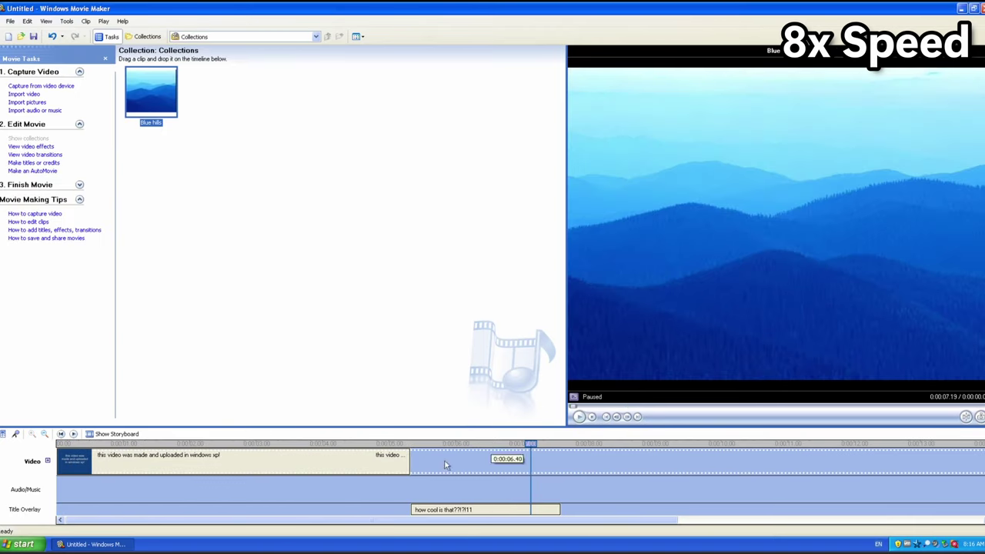
pyautogui.moveTo(444, 464); pyautogui.dragTo(430, 465)
pyautogui.click(580, 417)
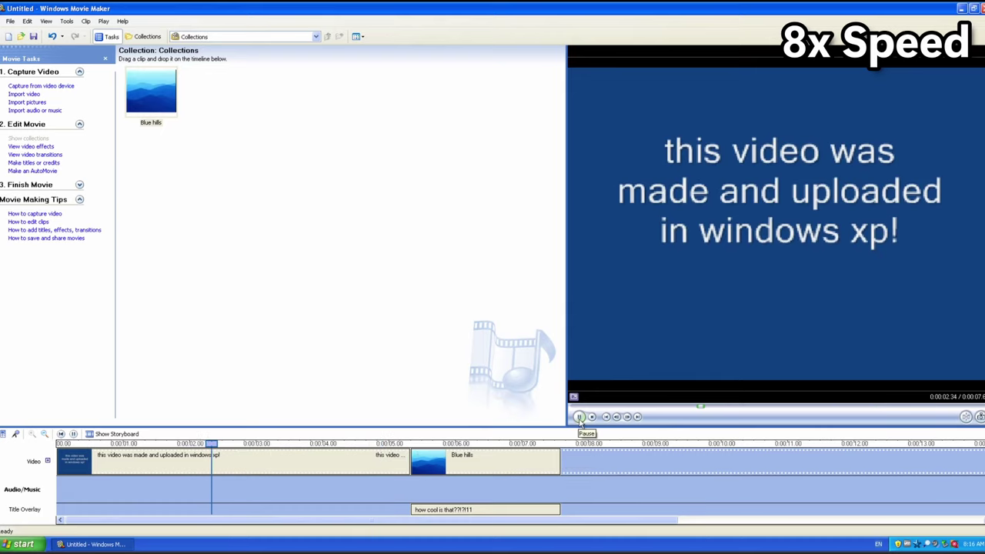
pyautogui.moveTo(560, 510); pyautogui.dragTo(638, 510)
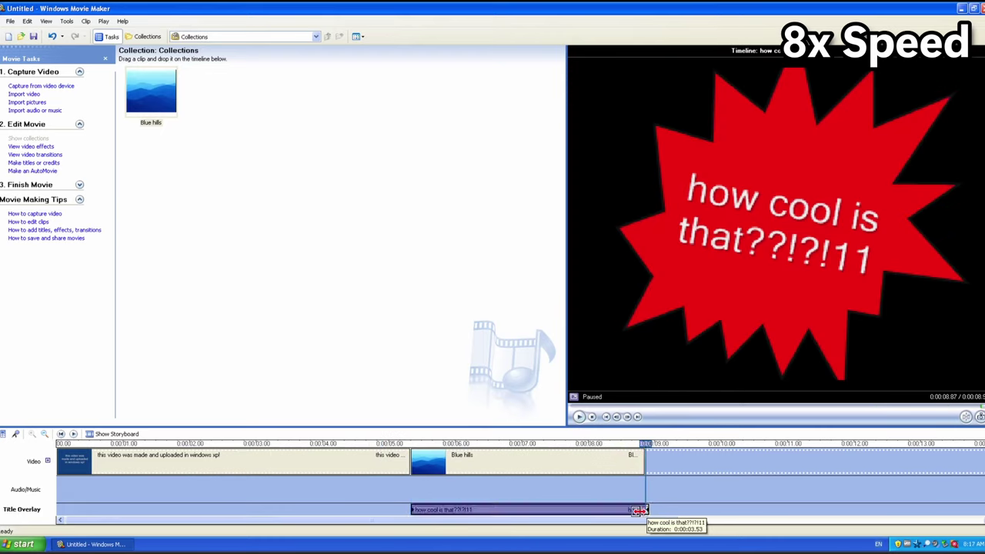
# Step: Add another title reading "windows xp turns 23 this year!!!11!!!!1111", choosing its animation from the title animation list
pyautogui.click(33, 163)
pyautogui.click(39, 151)
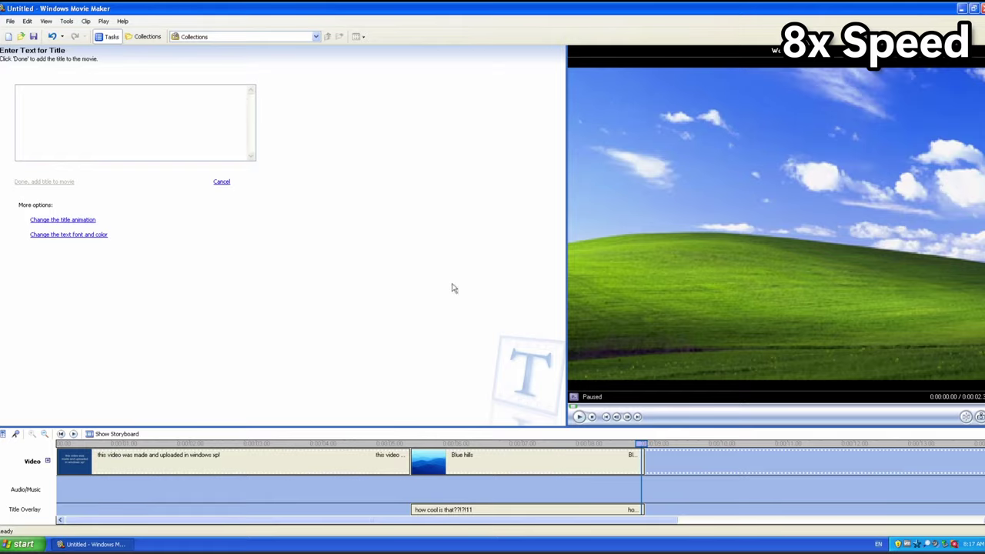
pyautogui.click(63, 219)
pyautogui.click(38, 121)
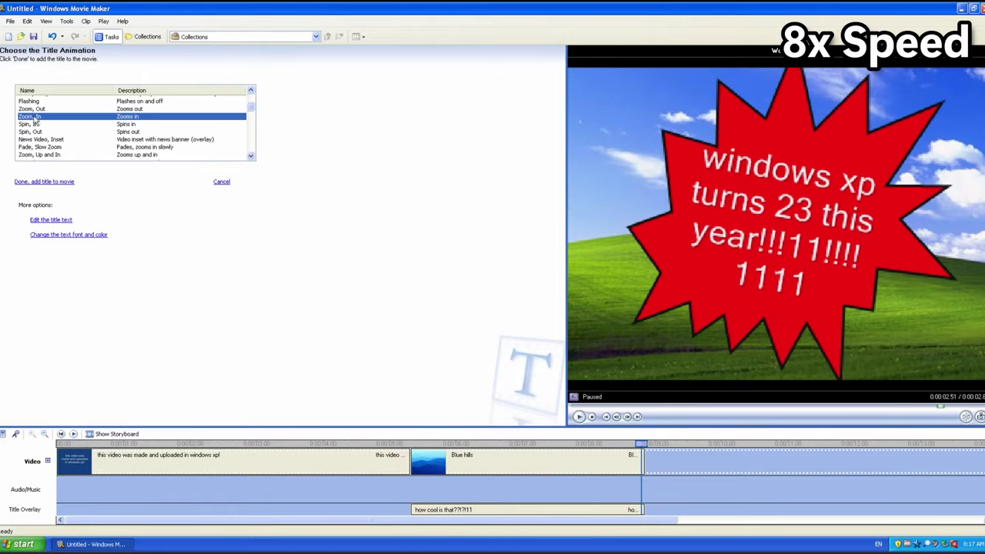
pyautogui.scroll(-2, 38, 123)
pyautogui.click(38, 125)
pyautogui.click(32, 144)
pyautogui.click(43, 181)
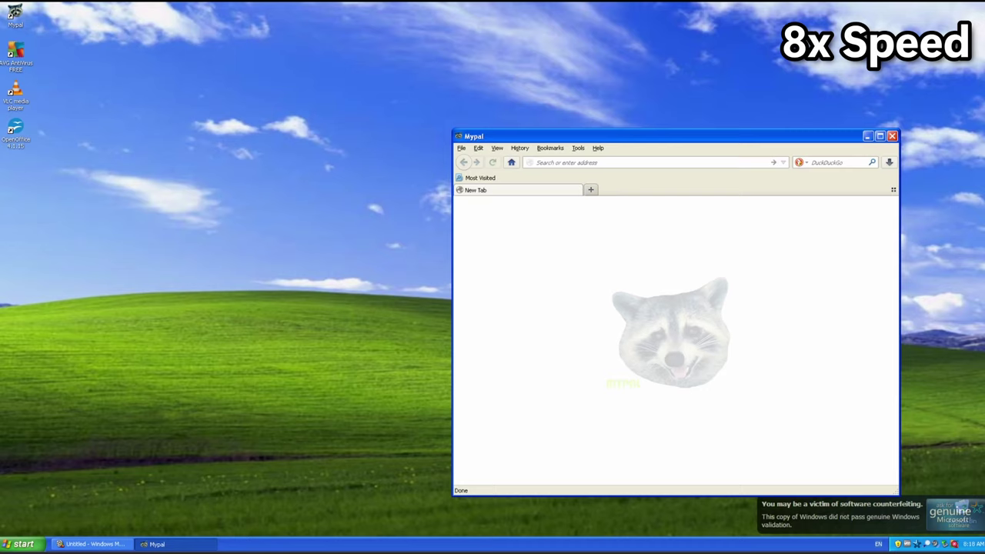
# Step: Switch to Mypal, go to google.com, and search images for "cool windows xp wallpaper before:2010"
pyautogui.click(566, 162)
pyautogui.write('google.com')
pyautogui.press('Return')
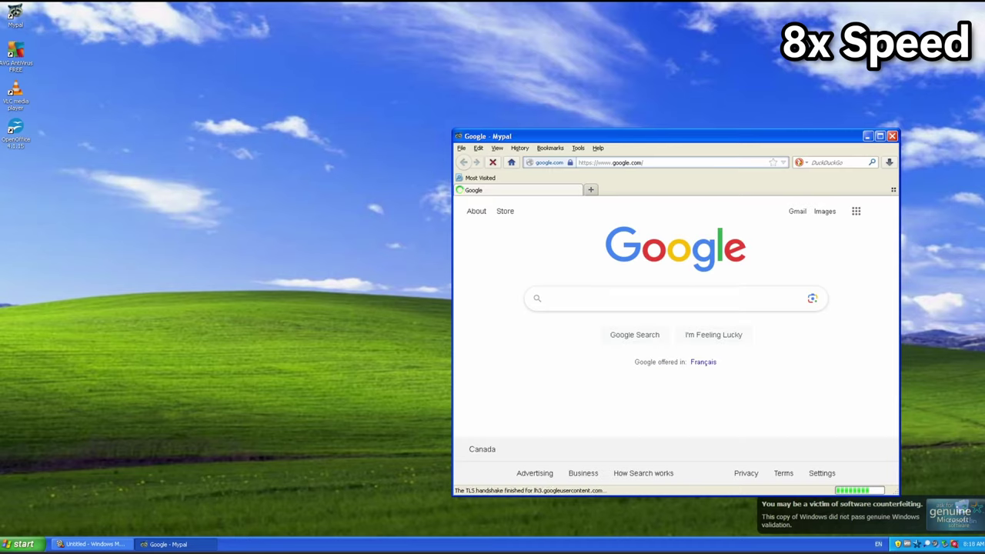
pyautogui.click(674, 297)
pyautogui.write('cool windows wallpaper before:2010')
pyautogui.press('Return')
pyautogui.click(505, 248)
pyautogui.write('xp wallpaper before:2010')
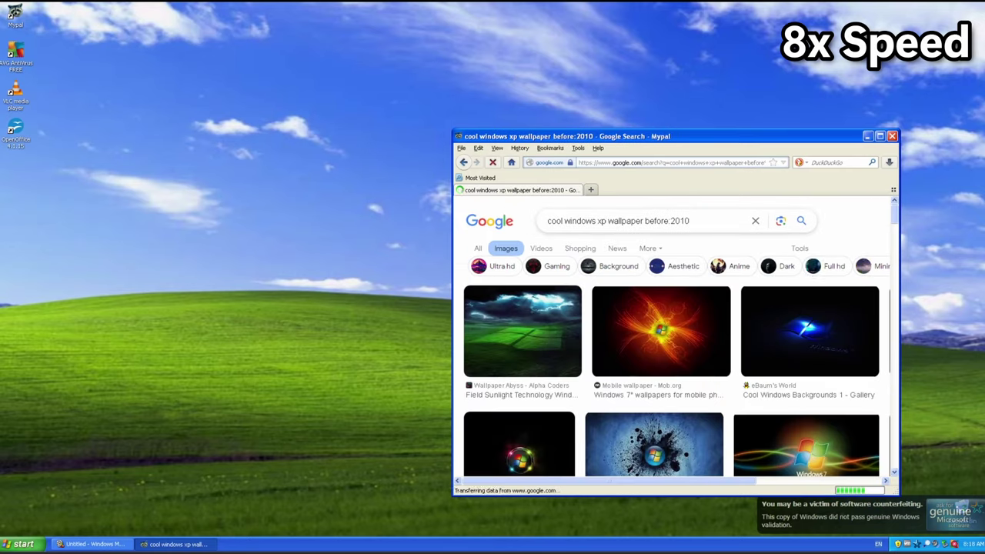
# Step: Change the image search query to "cool windows xp logo before:2010" and run it
pyautogui.press('Return')
pyautogui.press('Delete')
pyautogui.press('Delete')
pyautogui.press('Delete')
pyautogui.press('Delete')
pyautogui.press('Delete')
pyautogui.press('Delete')
pyautogui.press('Delete')
pyautogui.press('Delete')
pyautogui.press('Delete')
pyautogui.press('Delete')
pyautogui.write('logo')
pyautogui.press('Return')
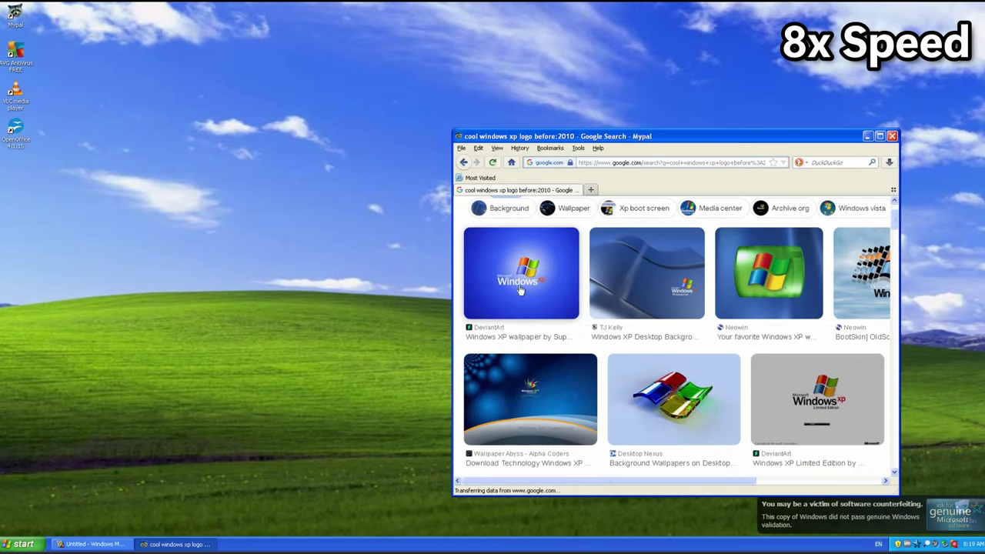
# Step: Save the blue Windows XP logo picture from the DeviantArt result, and close the browser
pyautogui.hscroll(2, 669, 347)
pyautogui.click(620, 268)
pyautogui.click(577, 190)
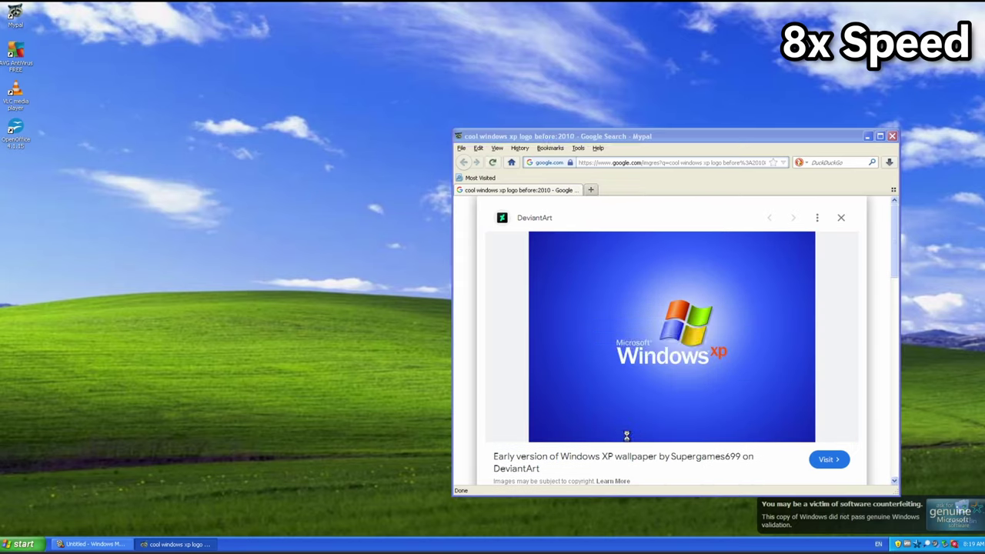
pyautogui.click(892, 135)
# Step: Switch to Windows Movie Maker and import the saved picture named images
pyautogui.click(92, 544)
pyautogui.click(31, 103)
pyautogui.click(23, 100)
pyautogui.doubleClick(70, 67)
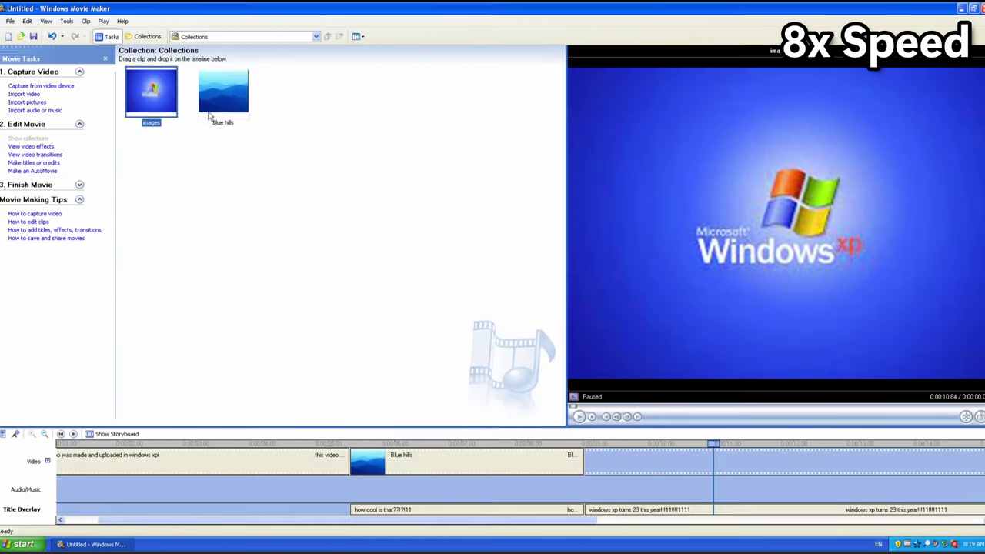
# Step: Place the images picture after Blue hills and extend the overlay title beneath it to about 5.87 seconds, matching the picture's end
pyautogui.moveTo(150, 91); pyautogui.dragTo(616, 462)
pyautogui.moveTo(604, 520); pyautogui.dragTo(650, 526)
pyautogui.click(651, 500)
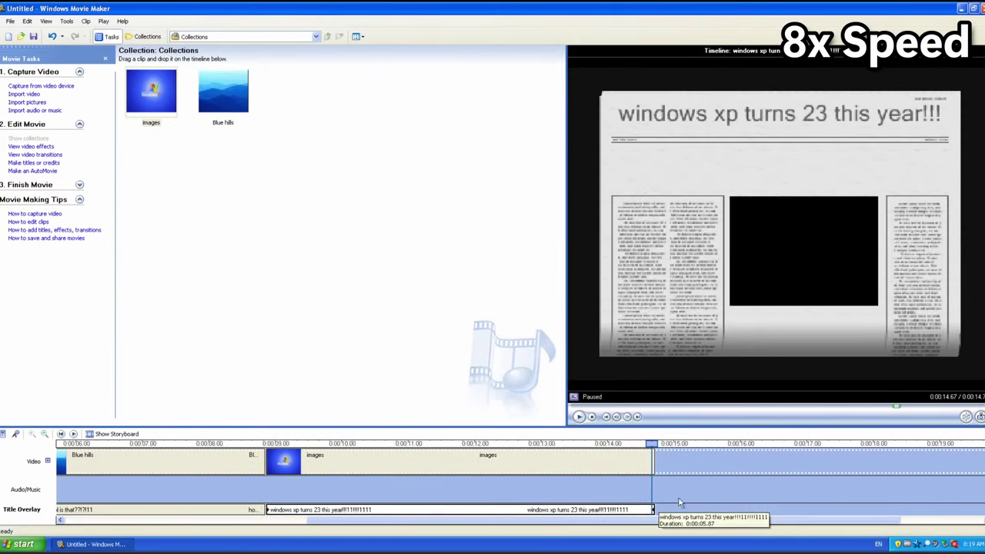
# Step: Start a new title reading "tenk u 4 watch1ng my movie!!!11" with the second line "made in window movie mkaeer! :DD"
pyautogui.click(34, 162)
pyautogui.click(67, 117)
pyautogui.write('tenk u 4 watch1ng my movie!!!11')
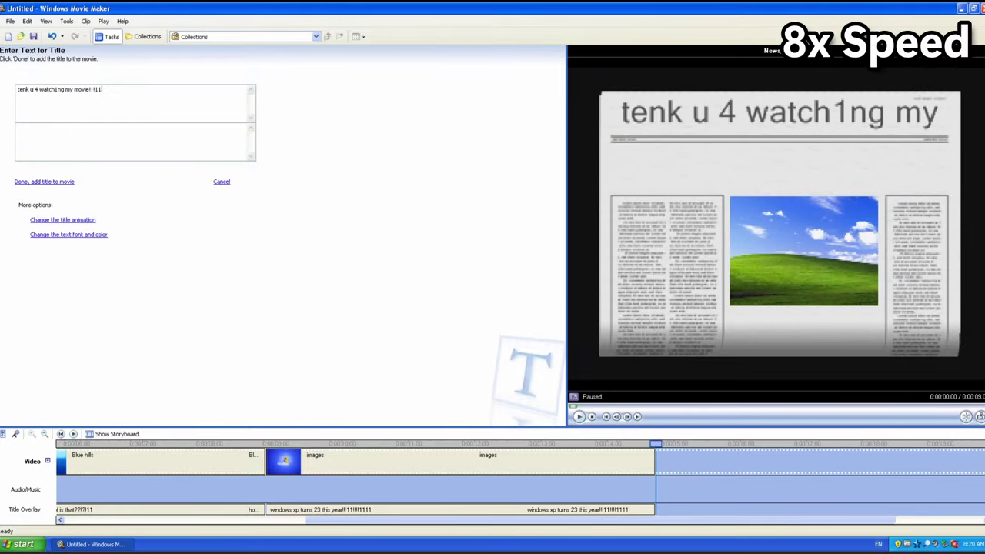
pyautogui.press('Tab')
pyautogui.write('made in window movie mkaeer! :DD')
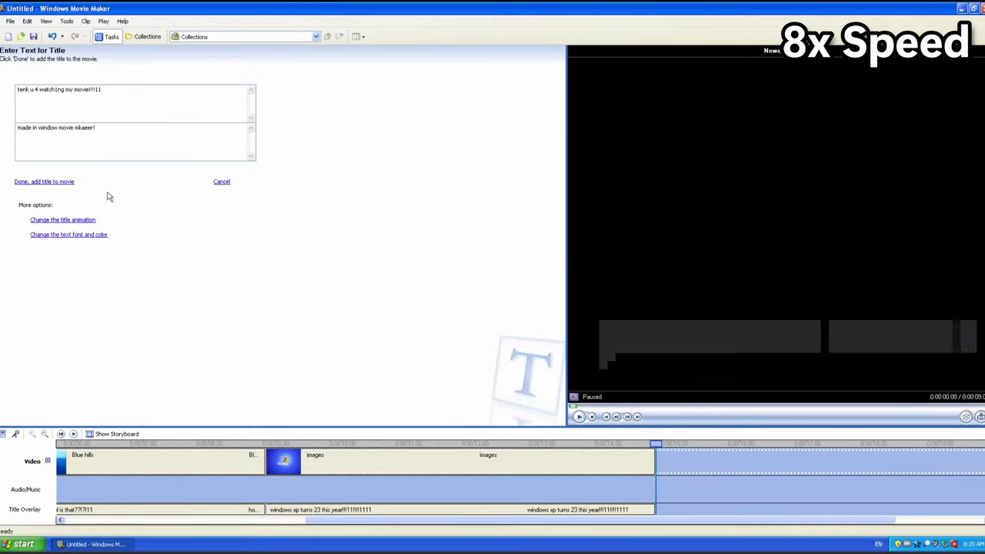
# Step: Give the closing title the Exploding Outline animation and add it to the movie
pyautogui.click(80, 220)
pyautogui.click(68, 139)
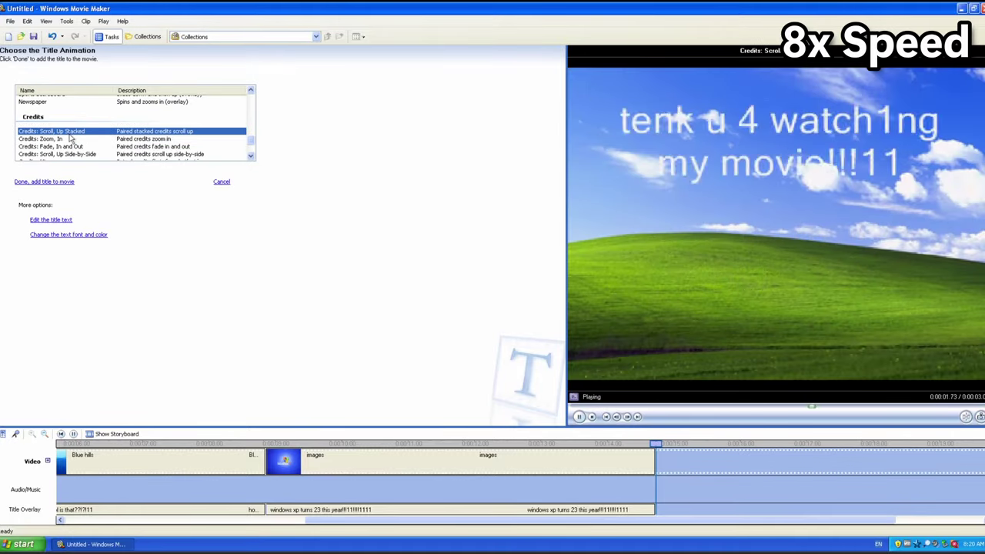
pyautogui.scroll(5, 67, 141)
pyautogui.click(61, 142)
pyautogui.scroll(3, 60, 144)
pyautogui.click(59, 143)
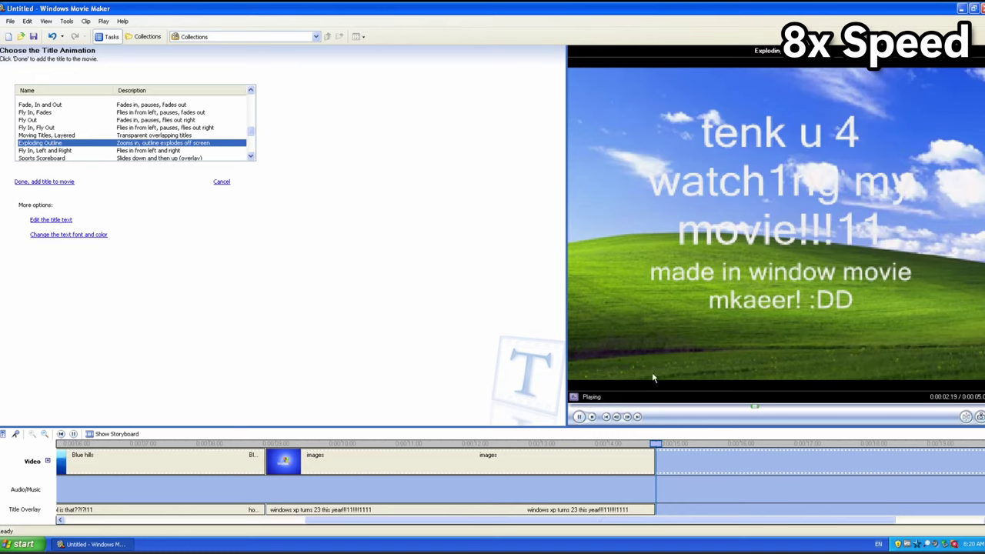
pyautogui.click(44, 182)
# Step: Import the Winter picture from Sample Pictures and play the movie from the beginning
pyautogui.click(34, 100)
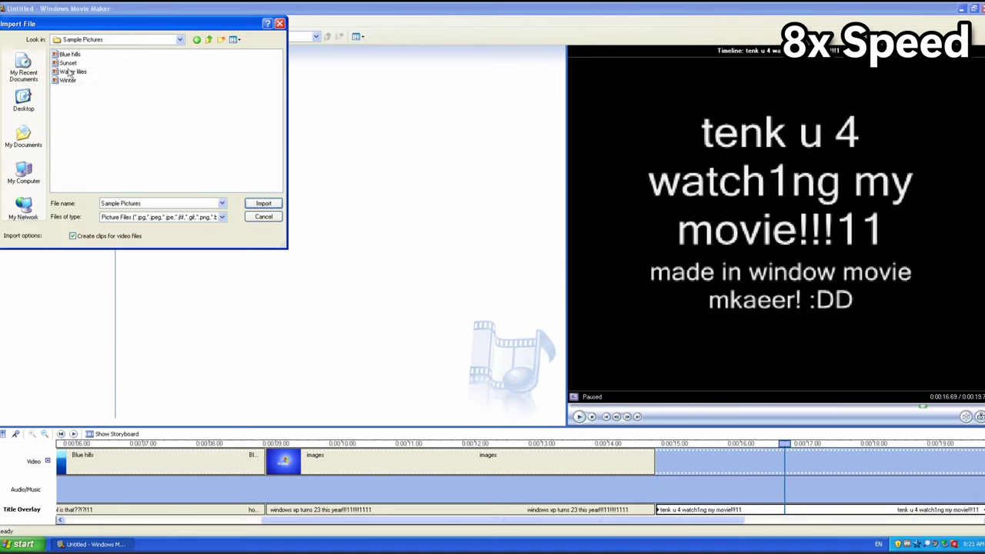
pyautogui.click(263, 204)
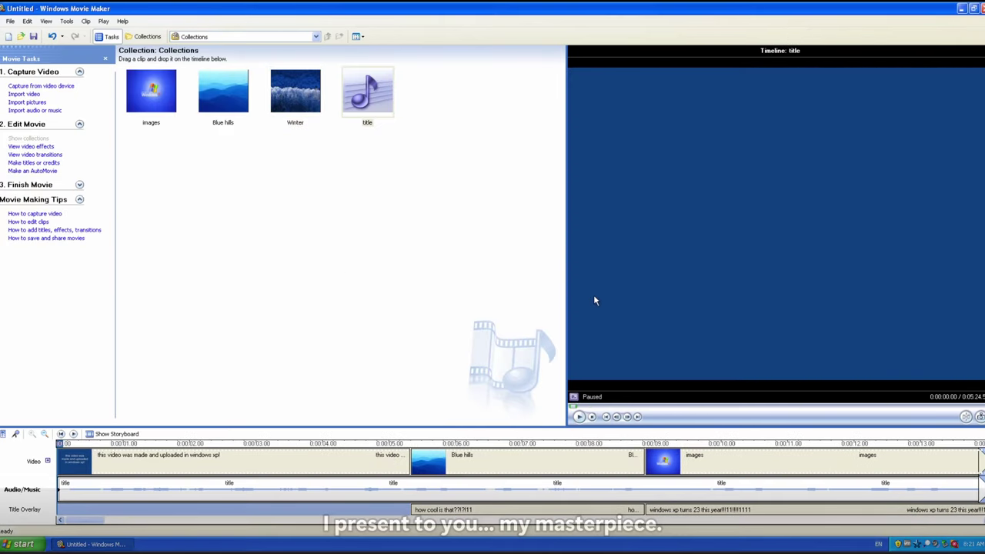
pyautogui.click(579, 417)
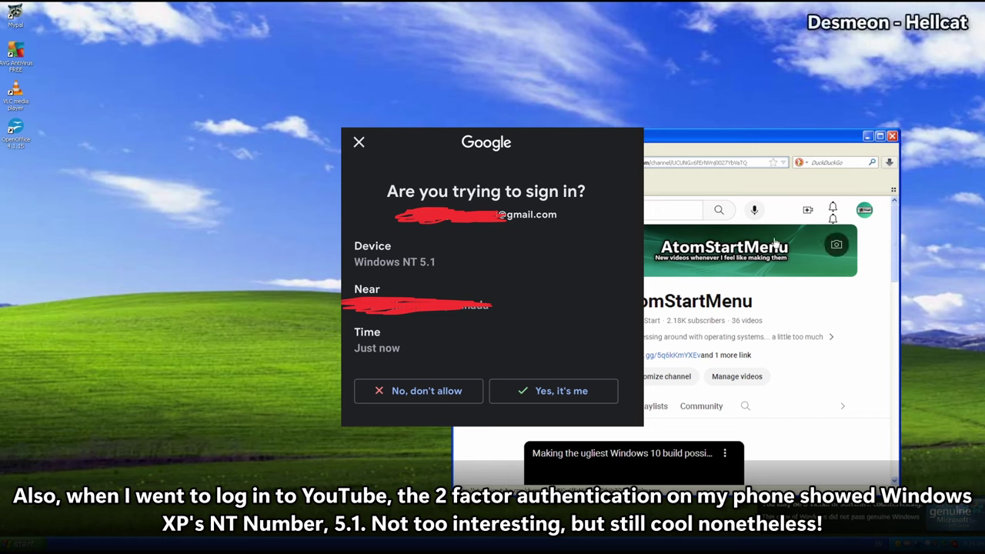
# Step: Try to start a YouTube video upload, skipping the unsupported-browser notice to YouTube Studio and letting the unresponsive script continue
pyautogui.click(809, 213)
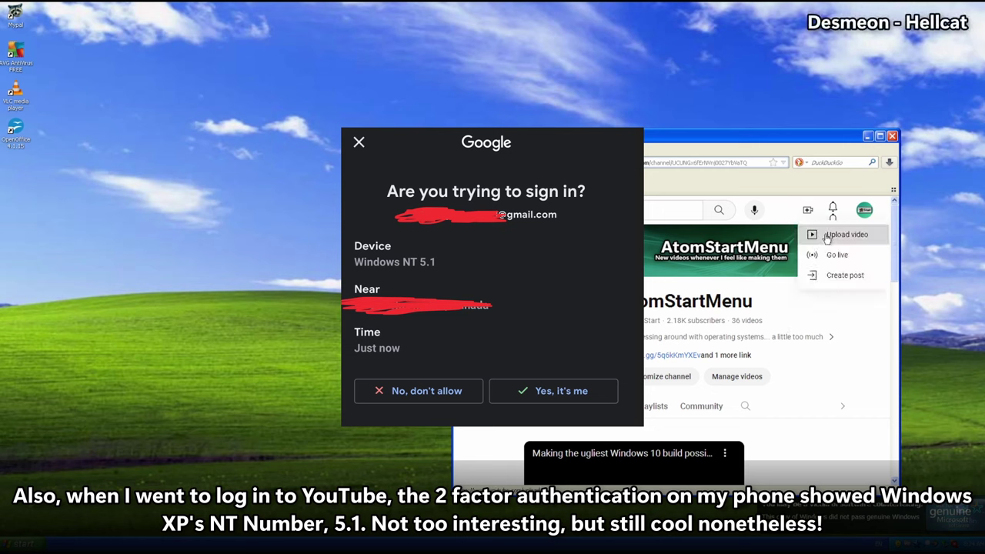
pyautogui.click(827, 240)
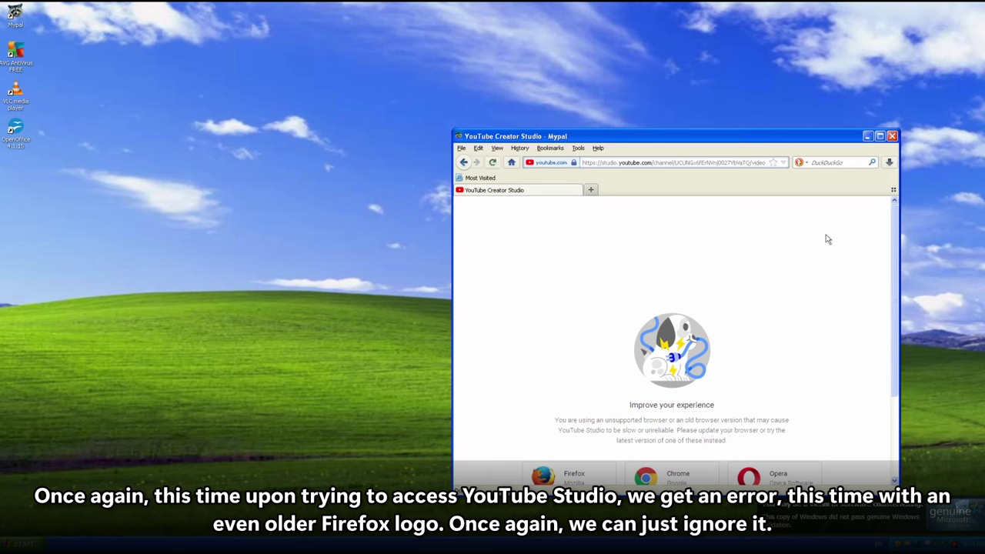
pyautogui.scroll(-3, 827, 240)
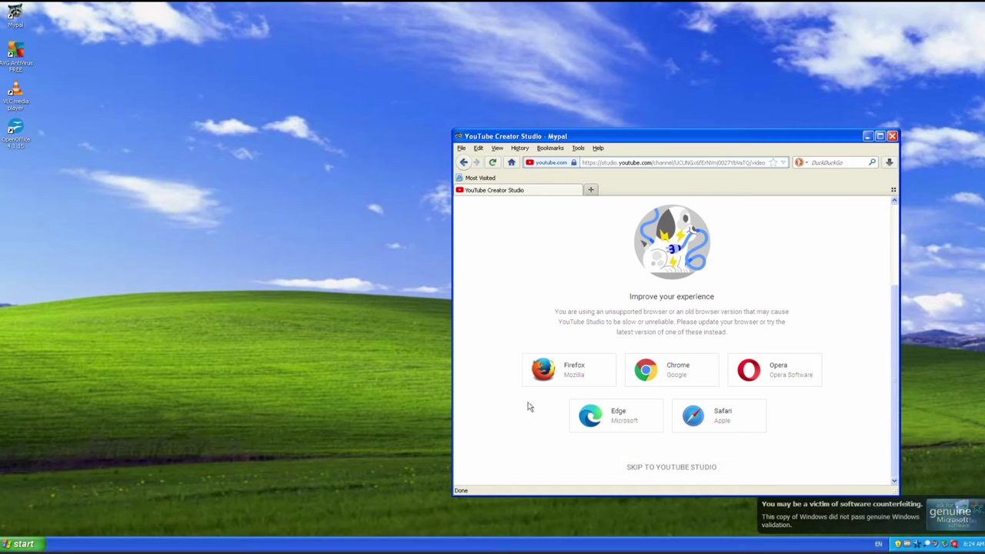
pyautogui.click(671, 466)
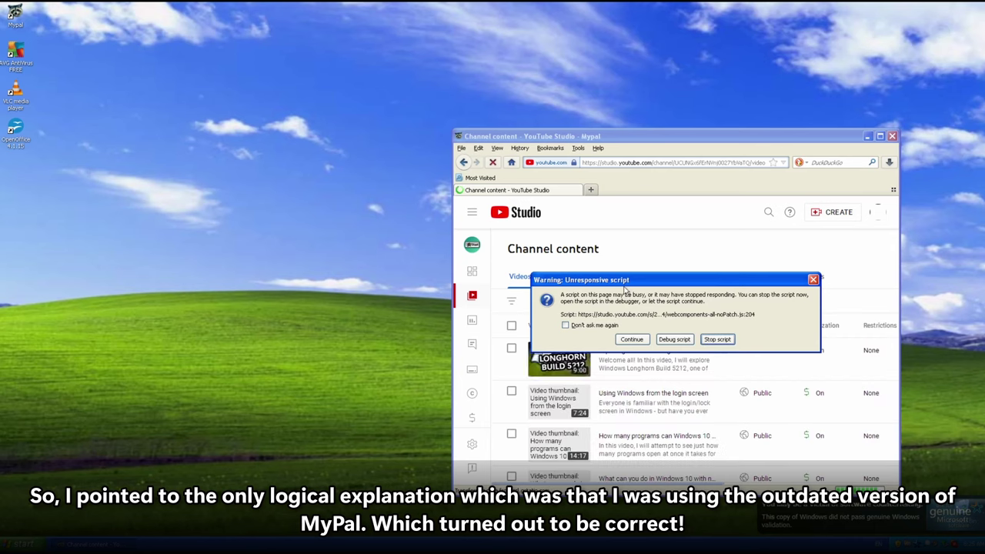
pyautogui.click(622, 343)
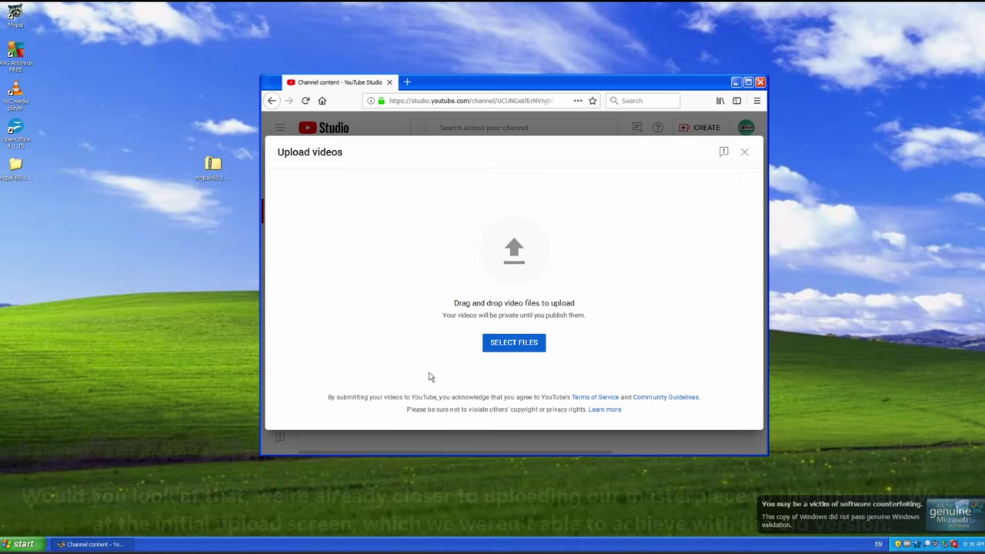
# Step: Select "WINDOWS XP VIDOEE!!!1" from the Downloads folder in My Documents as the video to upload
pyautogui.click(526, 344)
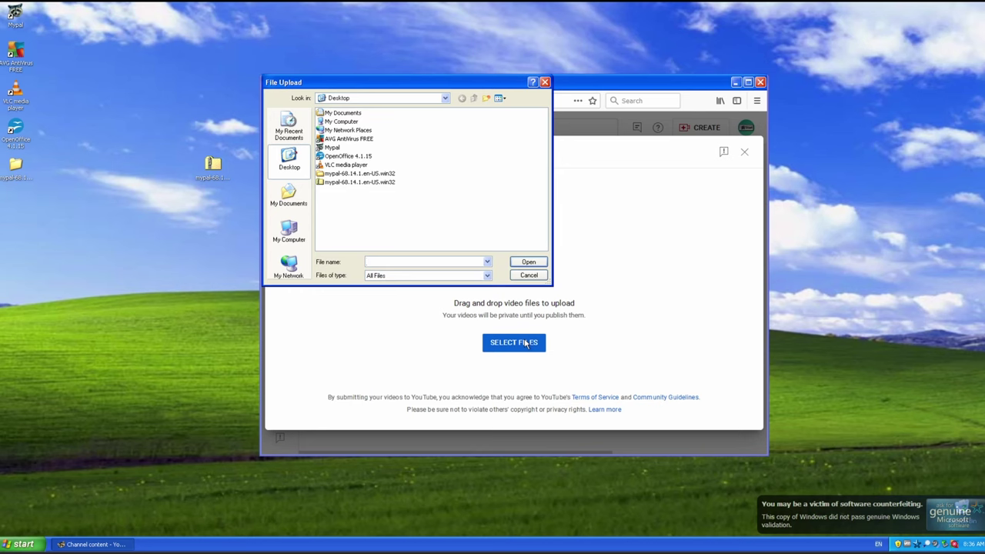
pyautogui.click(290, 194)
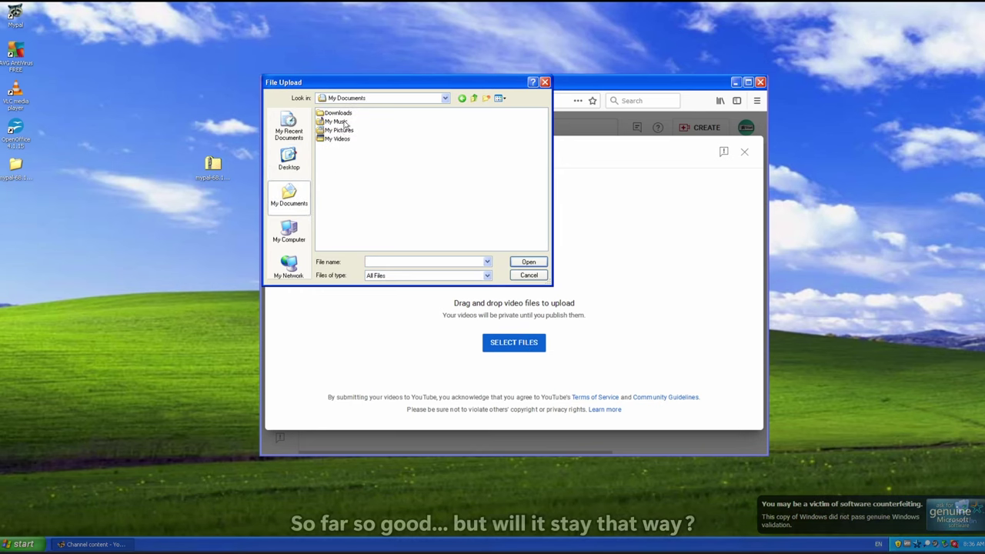
pyautogui.doubleClick(340, 131)
pyautogui.click(298, 198)
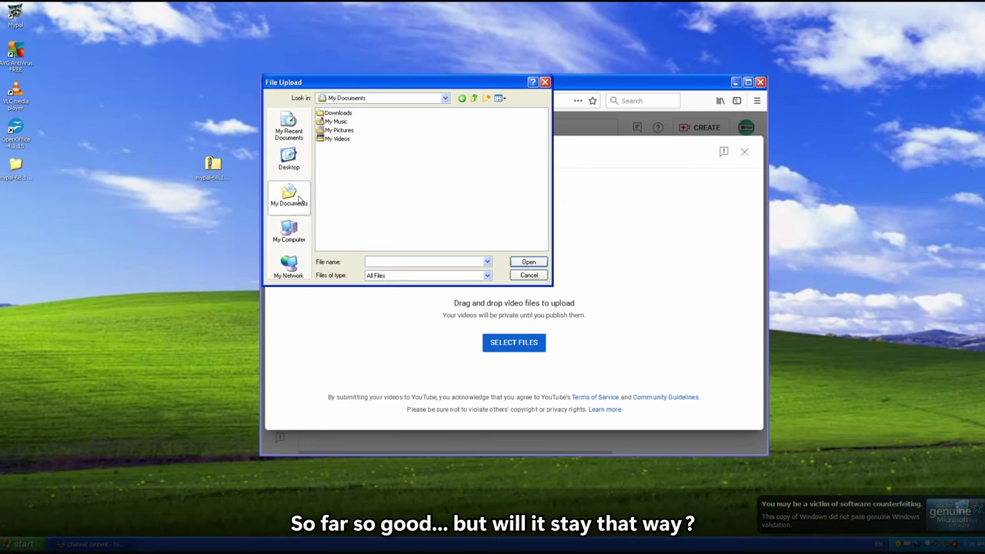
pyautogui.doubleClick(336, 115)
pyautogui.click(347, 122)
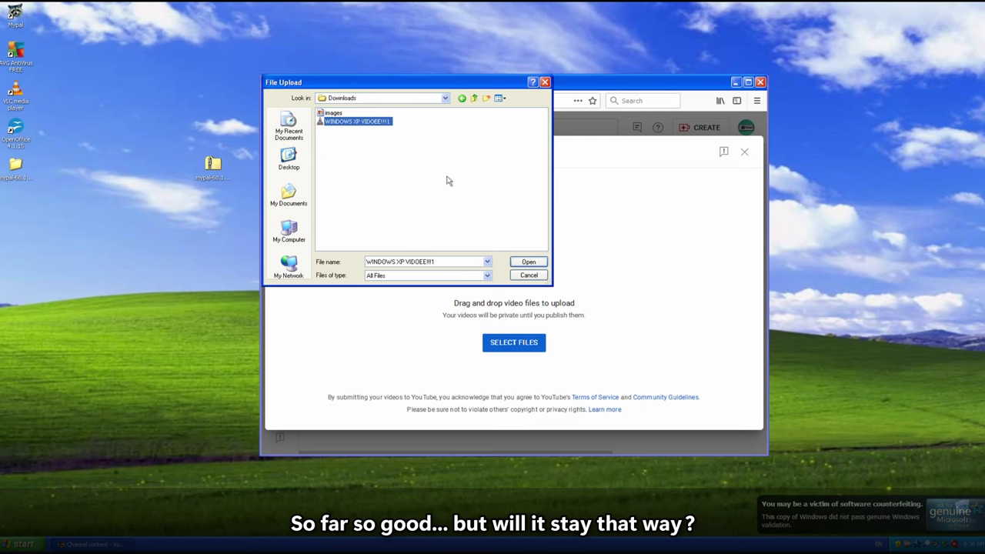
pyautogui.click(537, 261)
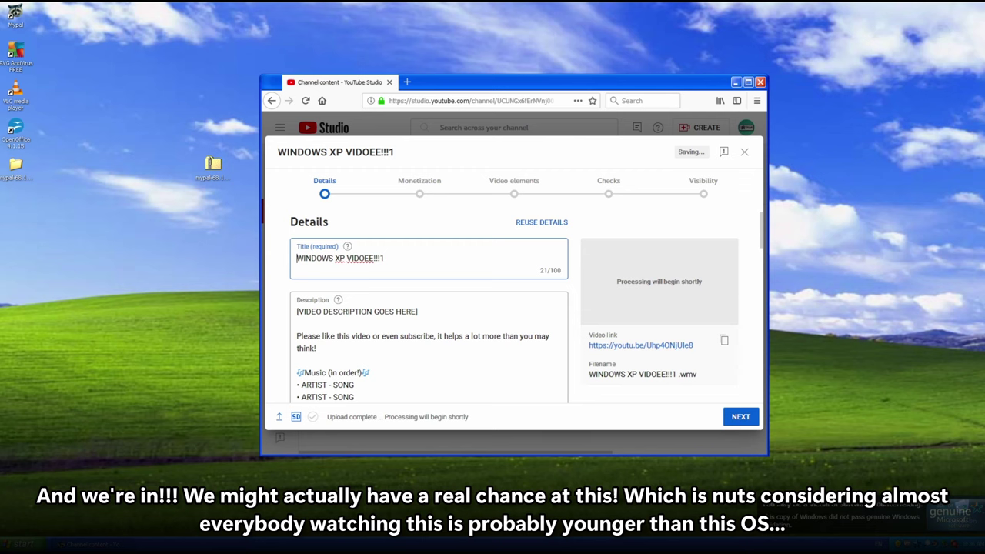
# Step: Replace the description placeholder with "This video was created AND uploaded in Windows XP!", list Title.wma as the music, and proceed past the details
pyautogui.moveTo(418, 312); pyautogui.dragTo(286, 290)
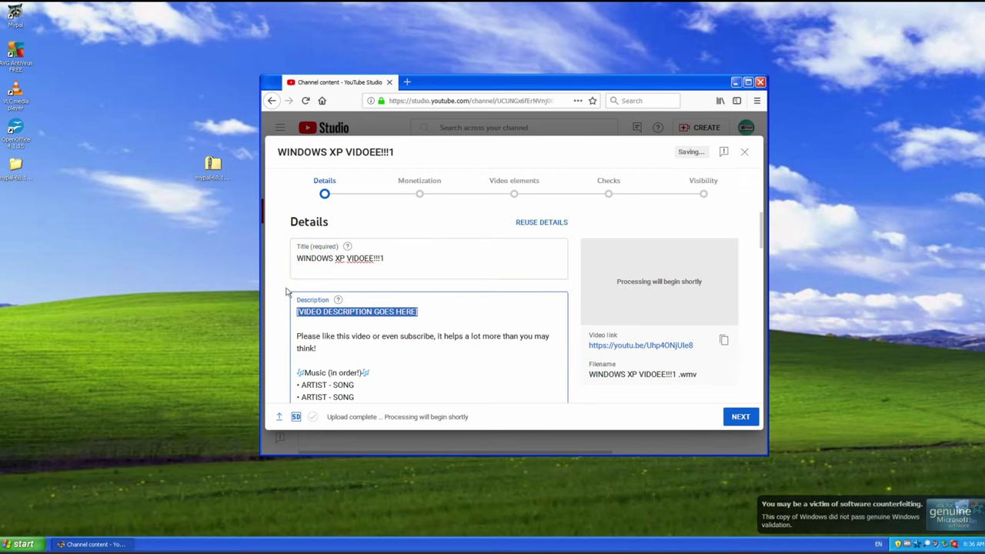
pyautogui.hotkey('ctrl', 'v')
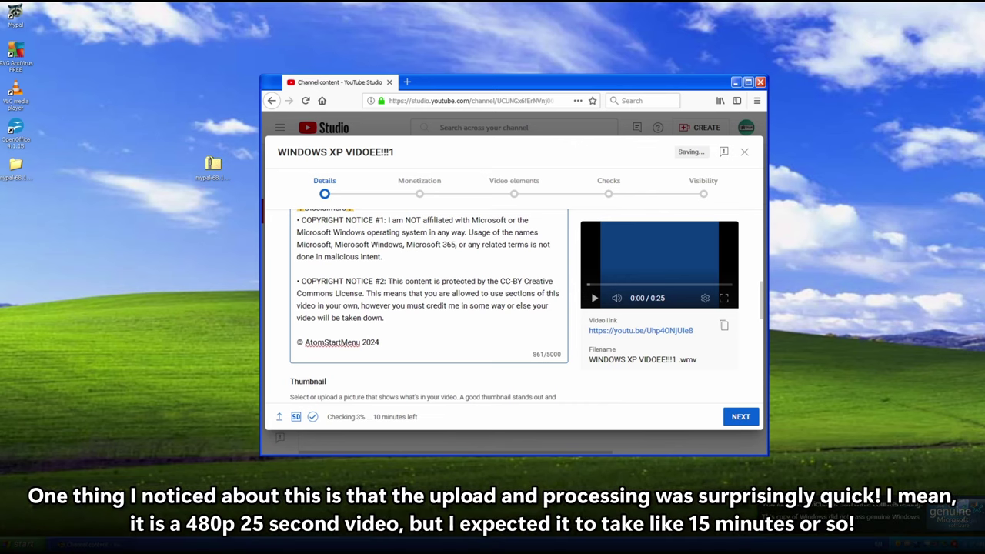
pyautogui.scroll(5, 429, 308)
pyautogui.scroll(5, 462, 308)
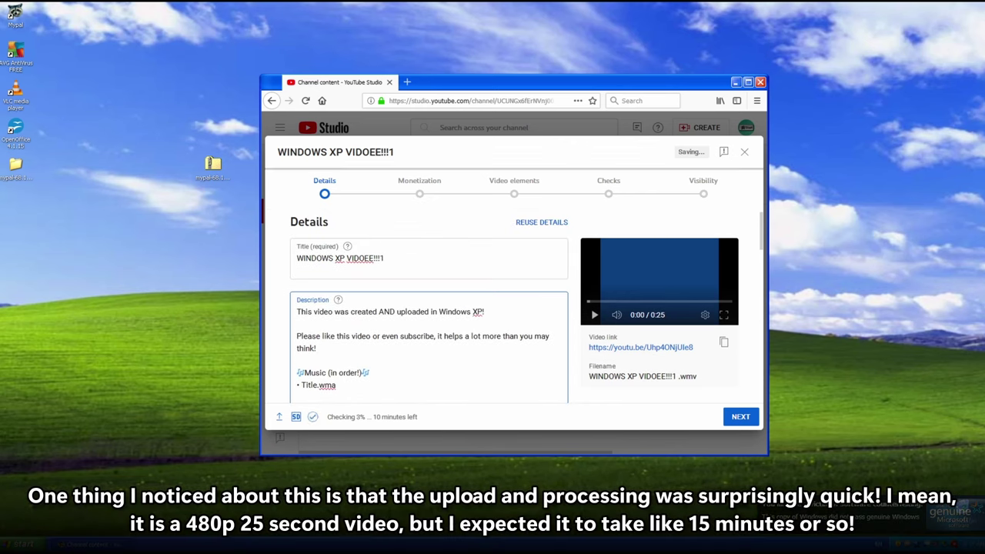
pyautogui.scroll(-1, 466, 254)
pyautogui.scroll(-1, 467, 254)
pyautogui.scroll(1, 492, 251)
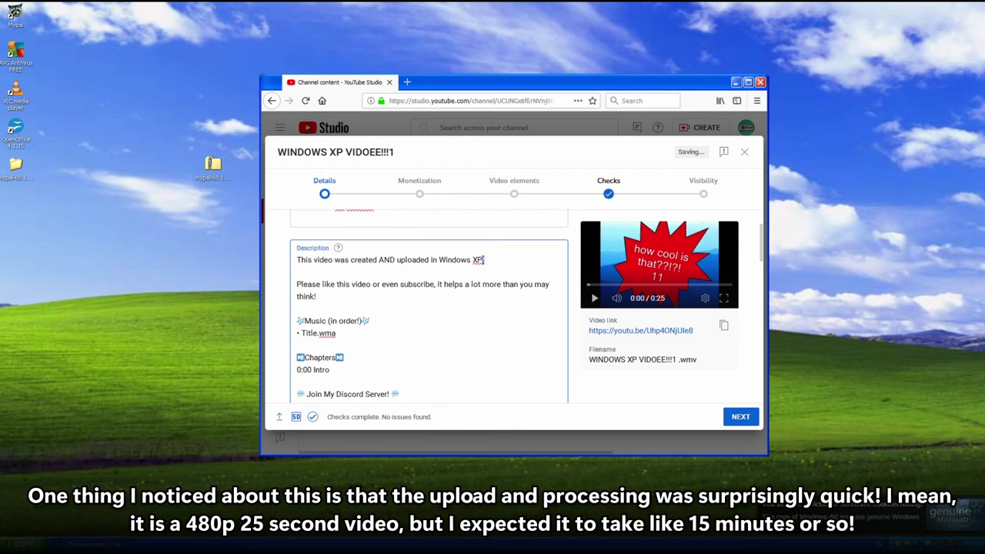
pyautogui.click(731, 414)
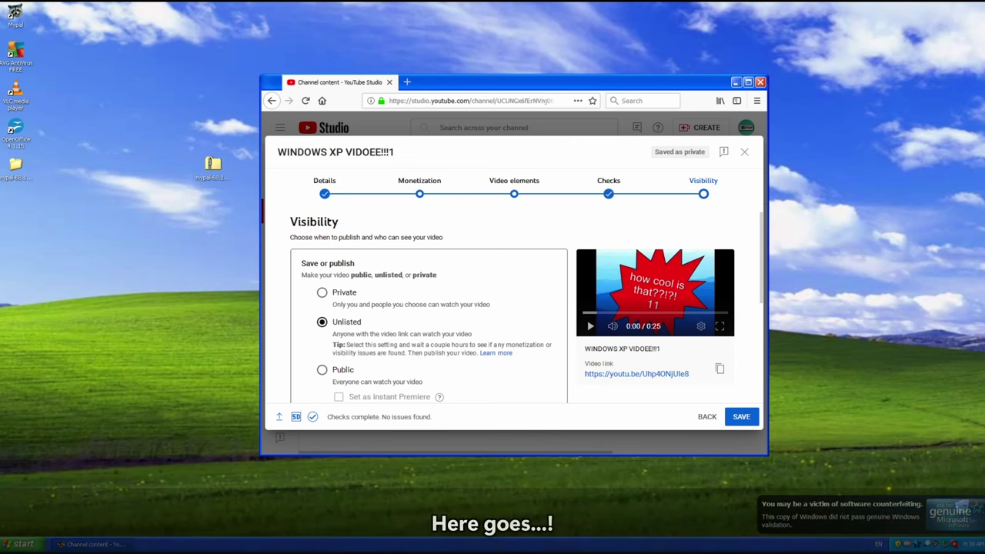
# Step: Review the visibility options and save the video as Unlisted
pyautogui.scroll(-1, 418, 350)
pyautogui.scroll(-1, 418, 350)
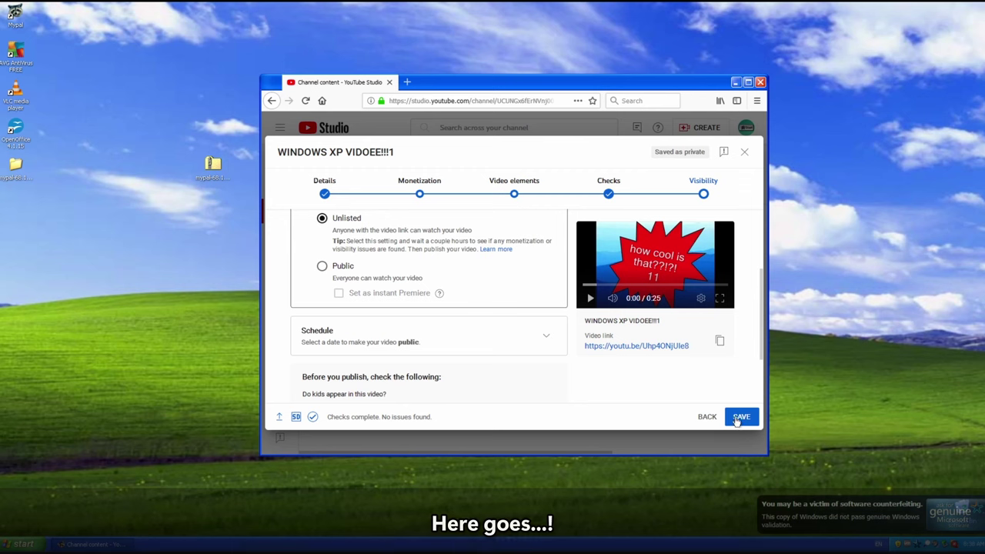
pyautogui.scroll(2, 703, 395)
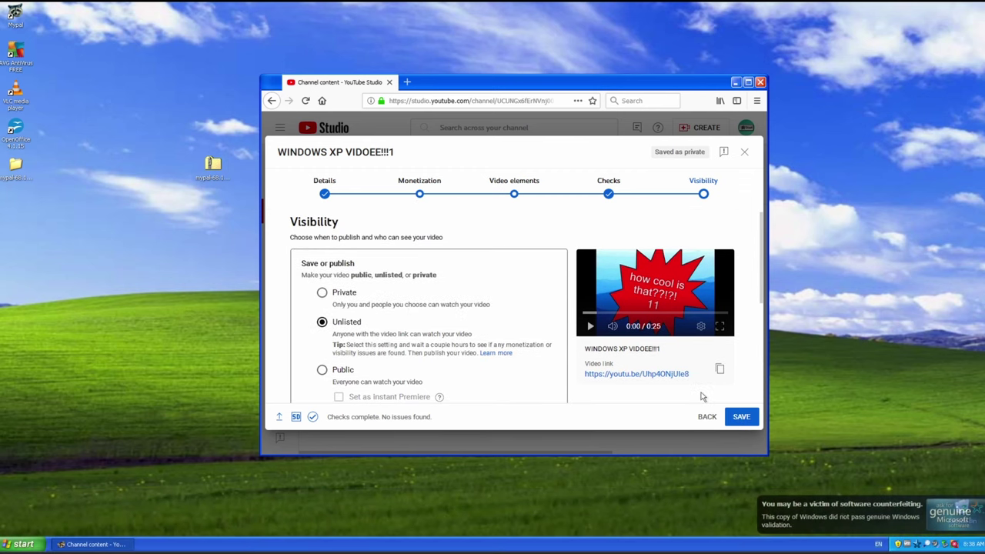
pyautogui.click(740, 418)
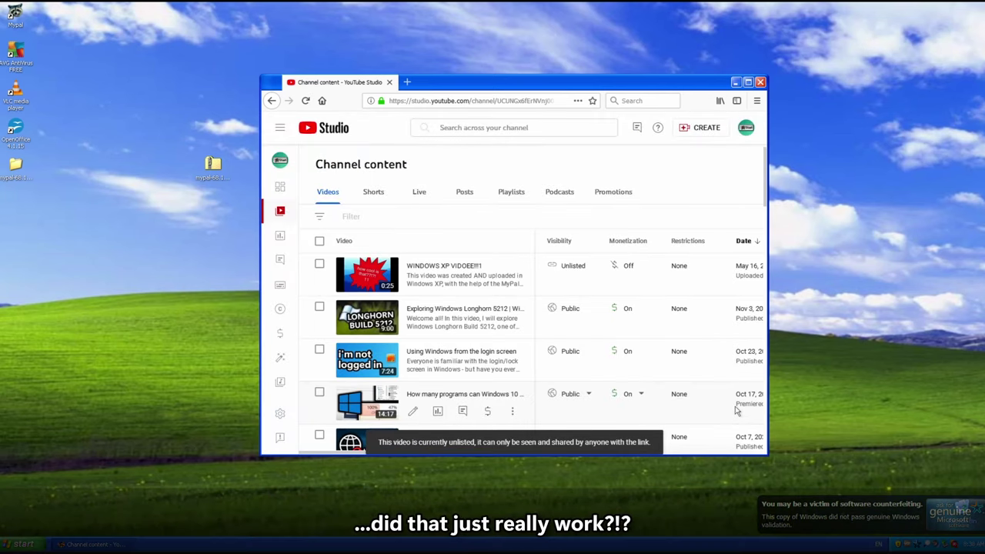
# Step: View the uploaded "WINDOWS XP VIDOEE!!!1" on YouTube, close the Studio page, and play the video
pyautogui.moveTo(481, 281)
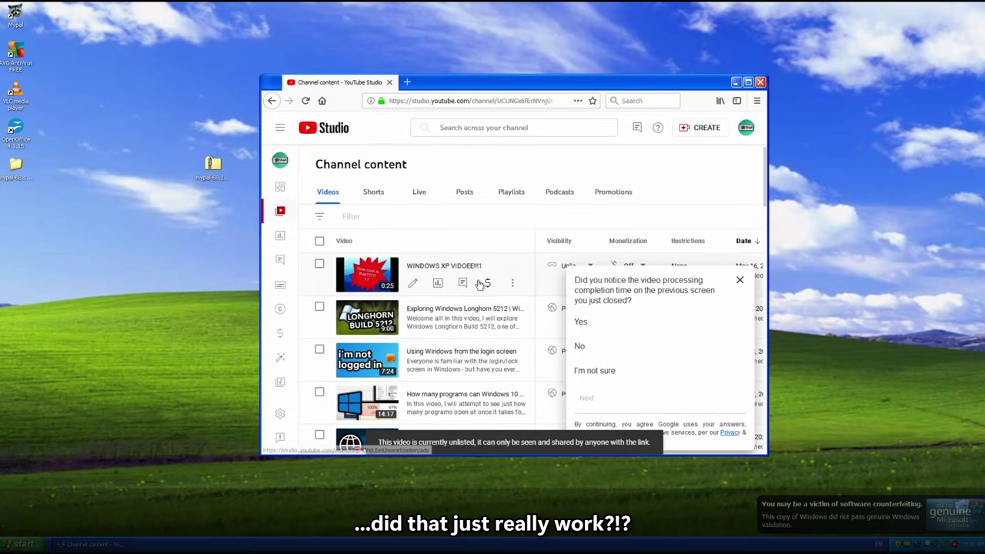
pyautogui.click(511, 283)
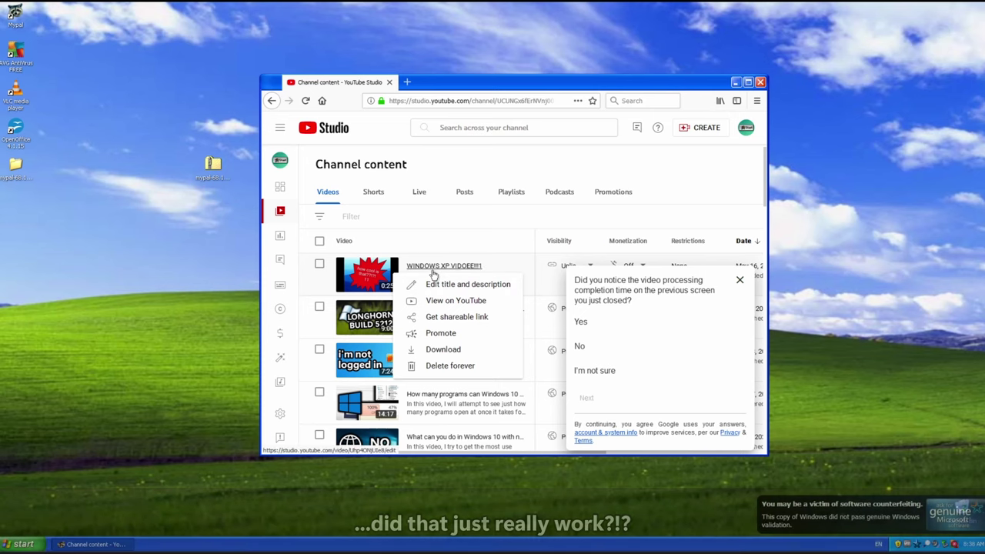
pyautogui.click(455, 301)
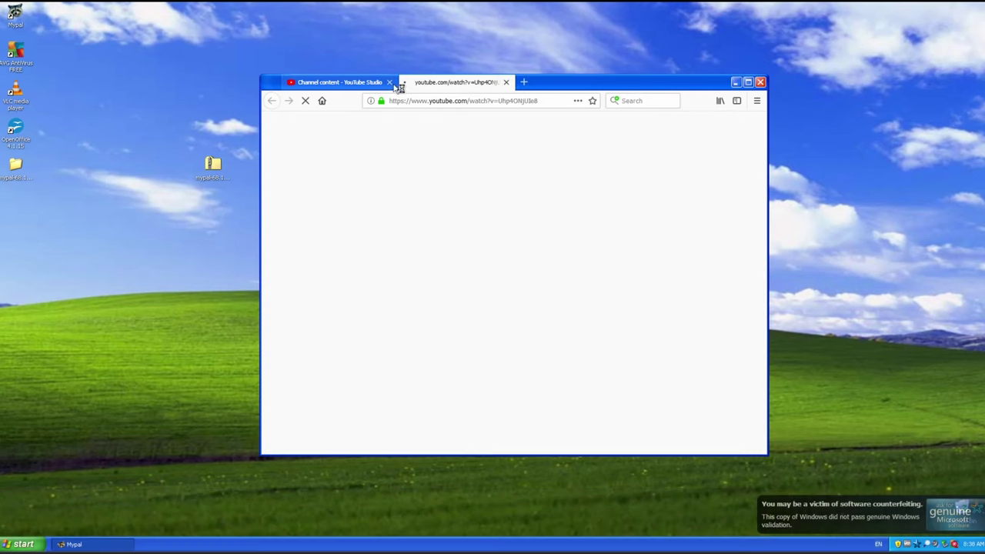
pyautogui.click(388, 81)
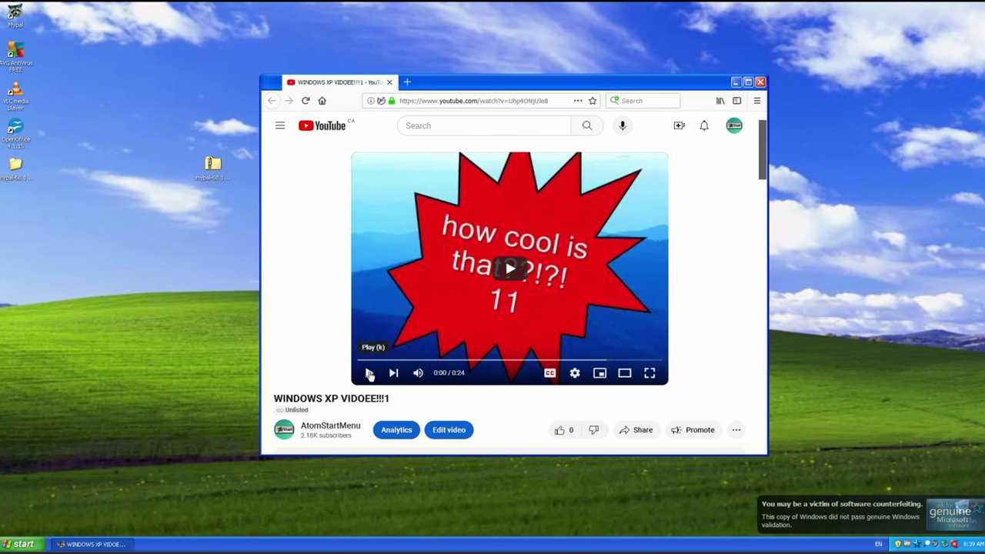
pyautogui.click(364, 377)
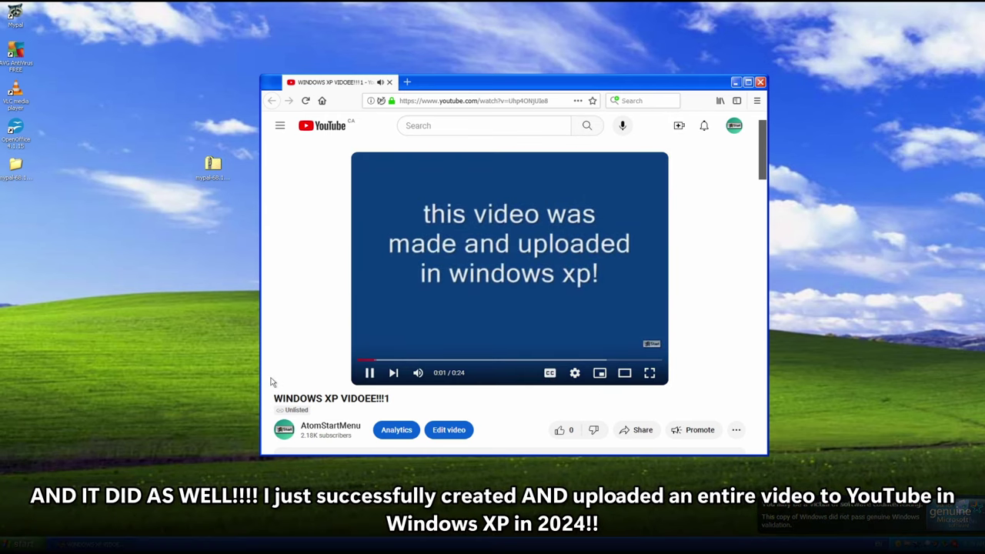